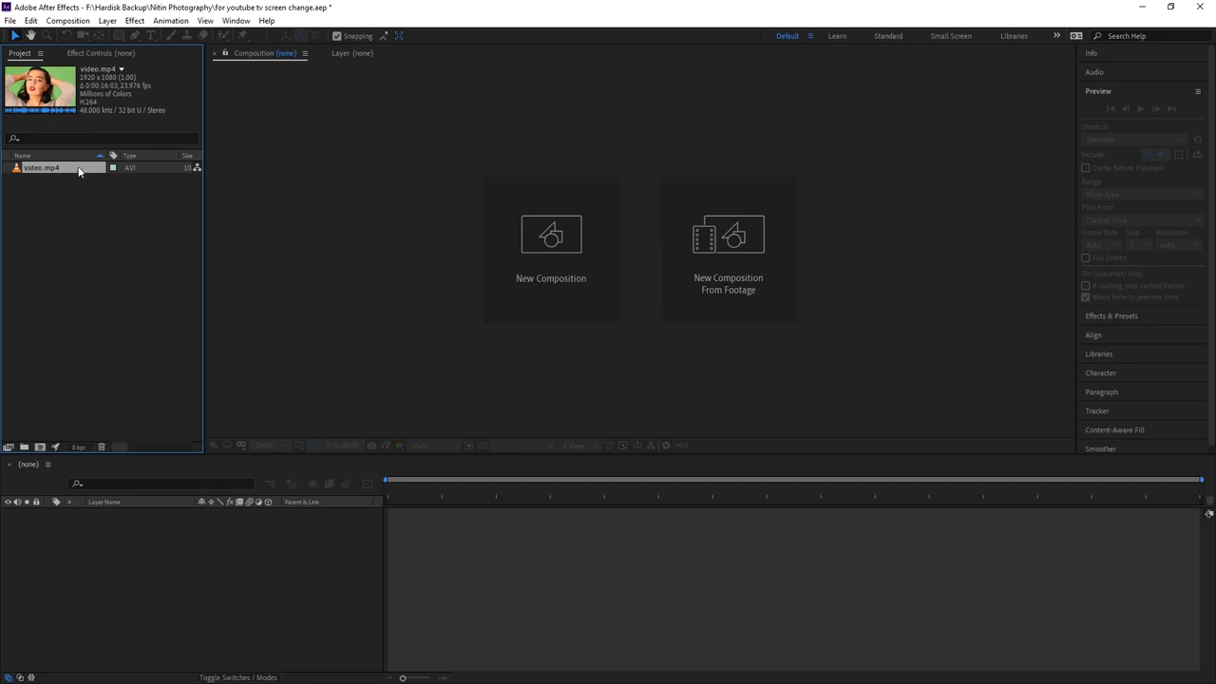
# Create a composition from video.mp4, preview the footage, and fit the frame in the viewer
pyautogui.moveTo(78, 171); pyautogui.dragTo(41, 448)
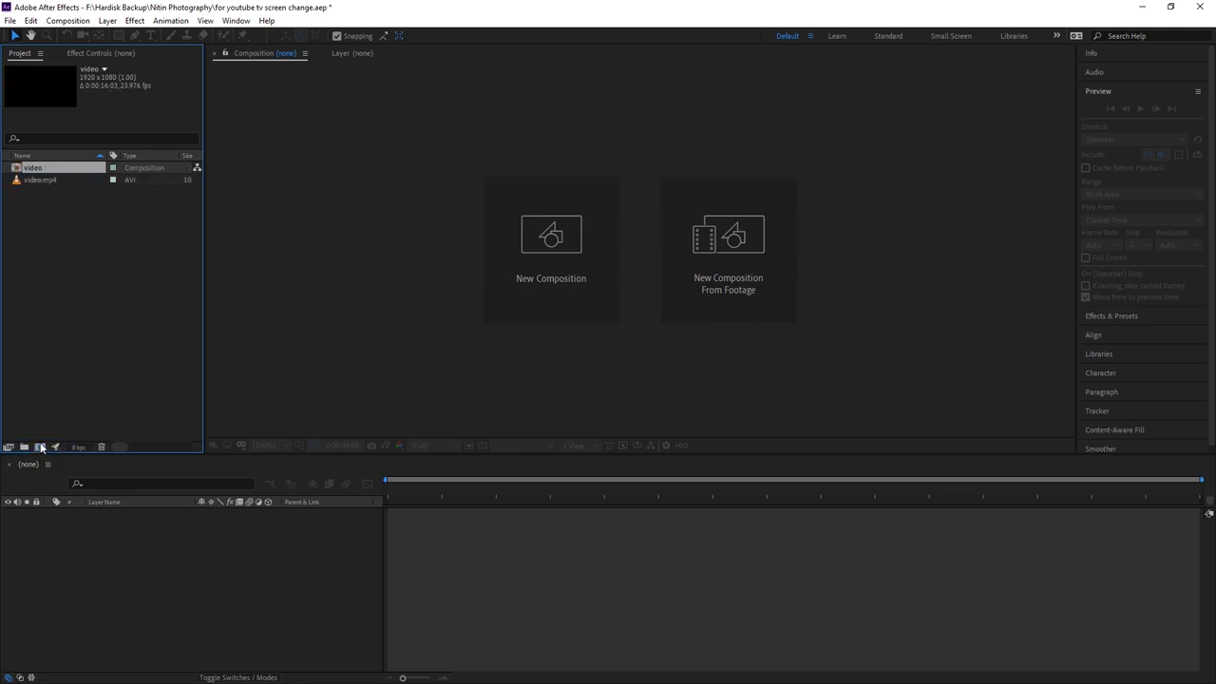
pyautogui.press('space')
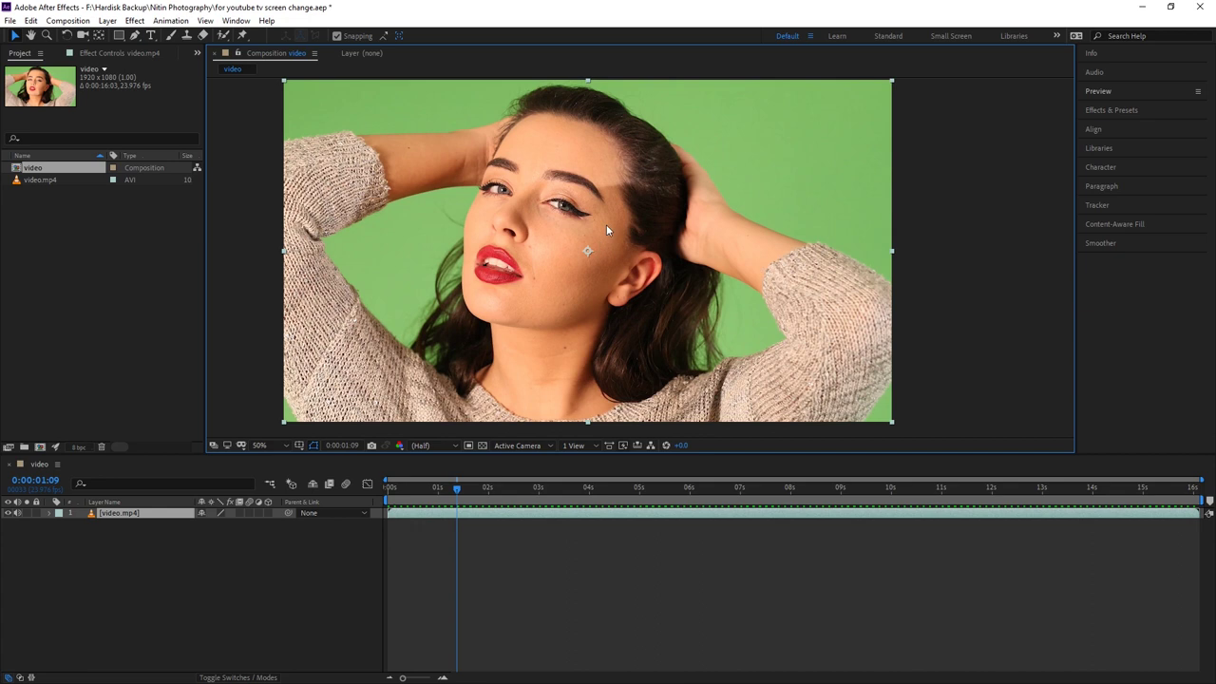
pyautogui.click(271, 445)
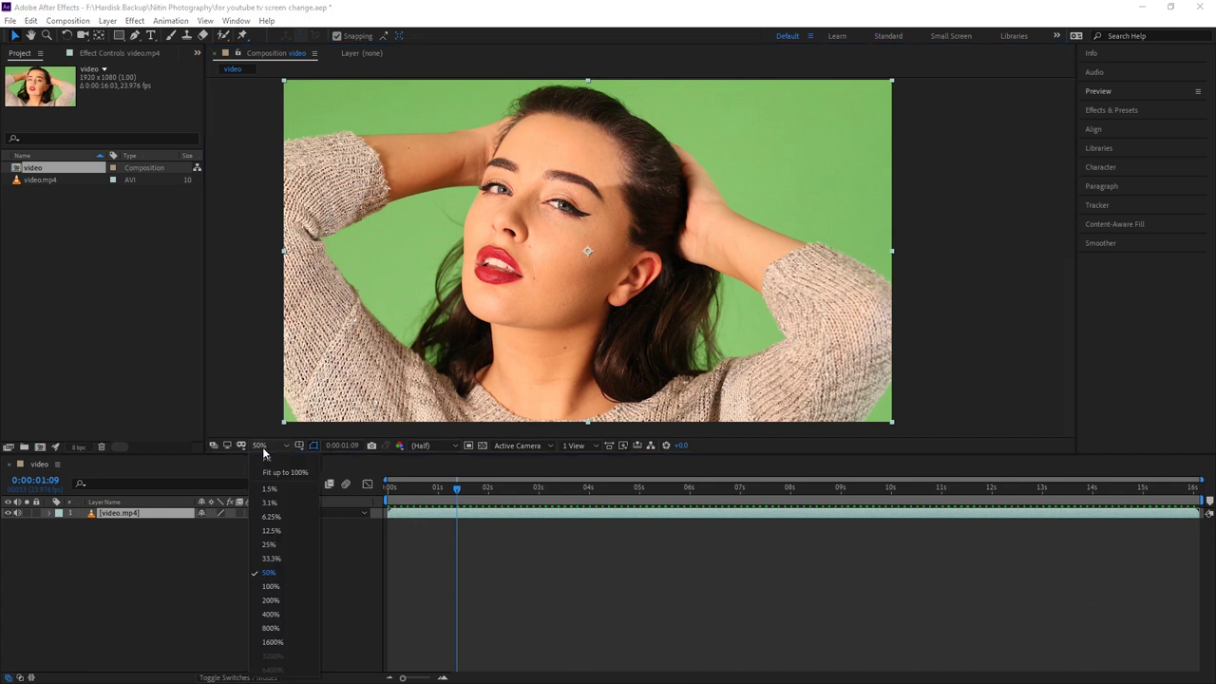
pyautogui.click(288, 477)
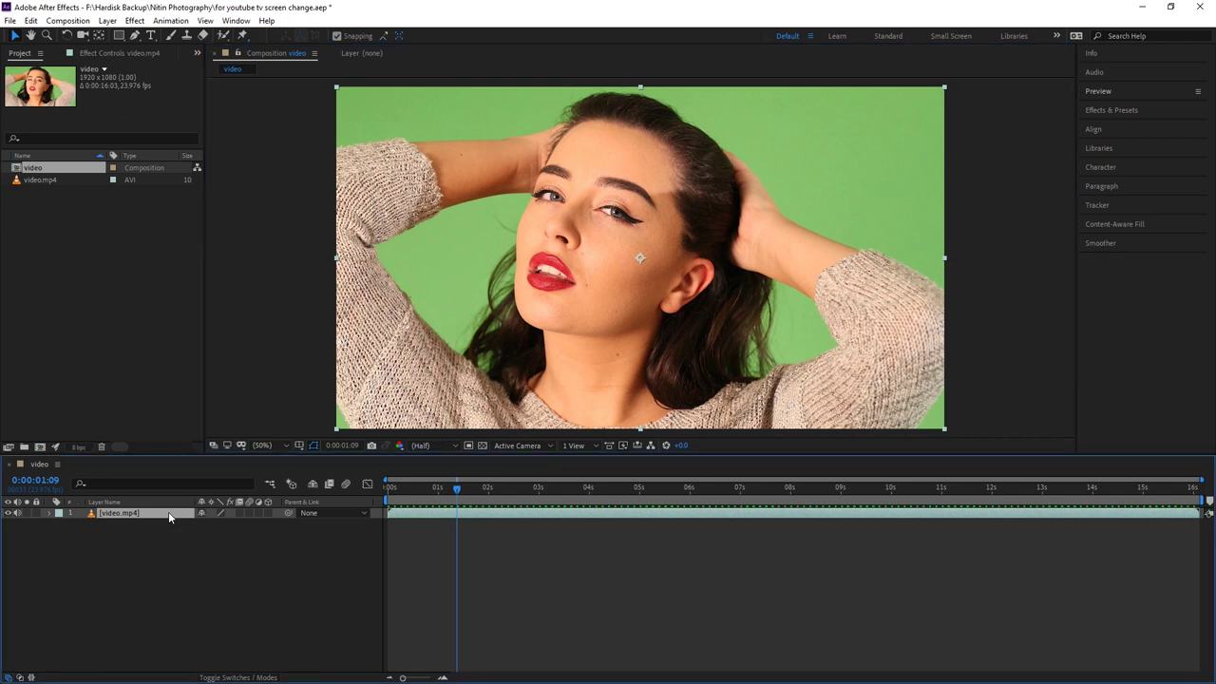
# Duplicate the video.mp4 layer and return to the first frame with the Pen tool active
pyautogui.hotkey('ctrl', 'd')
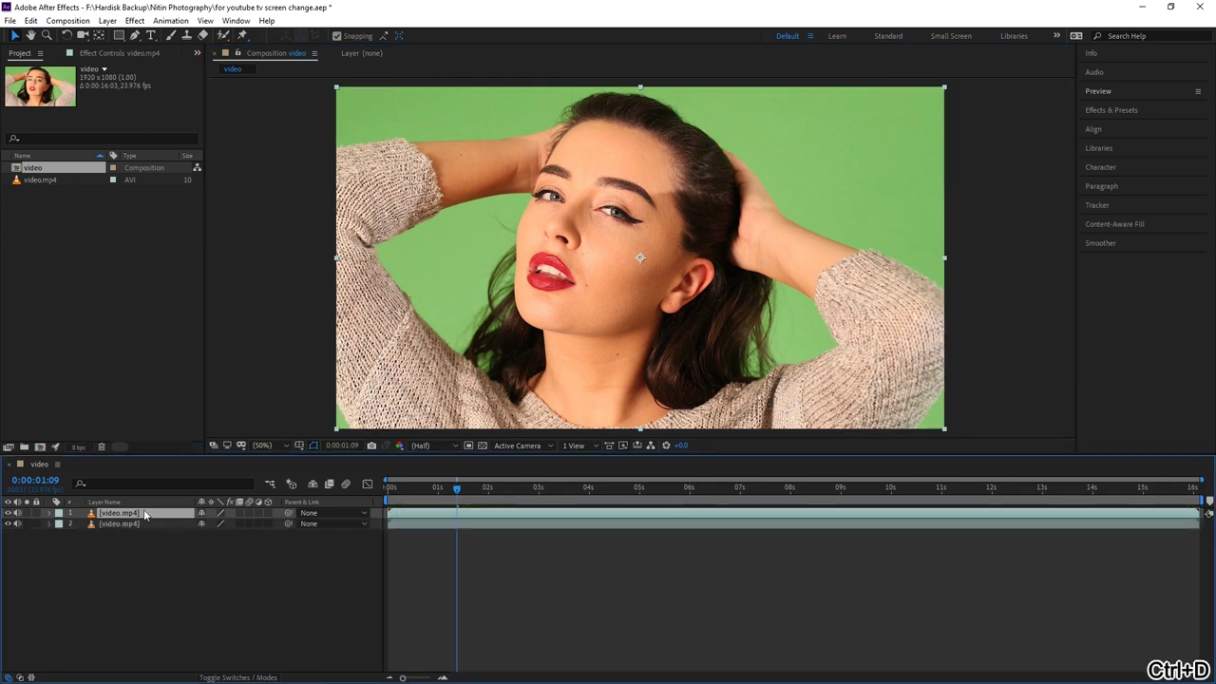
pyautogui.press('g')
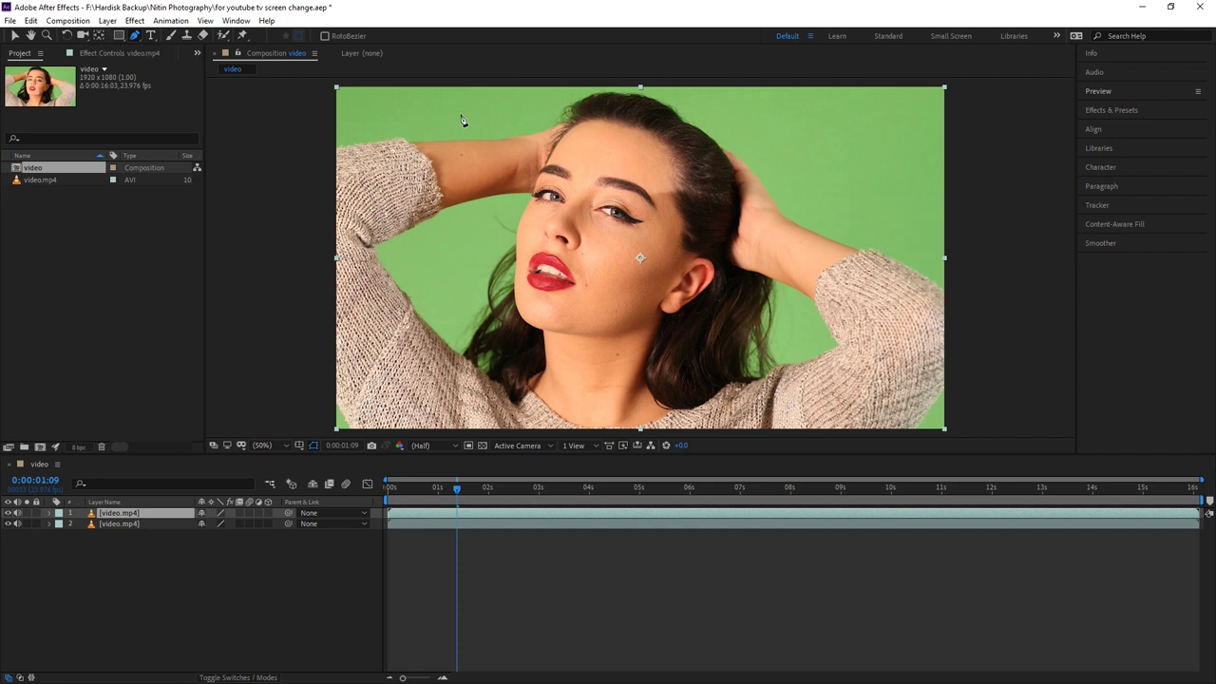
pyautogui.press('Home')
# Draw a six-point curved Pen mask around the woman's face on layer 1 and show the Tracker controls
pyautogui.click(603, 130)
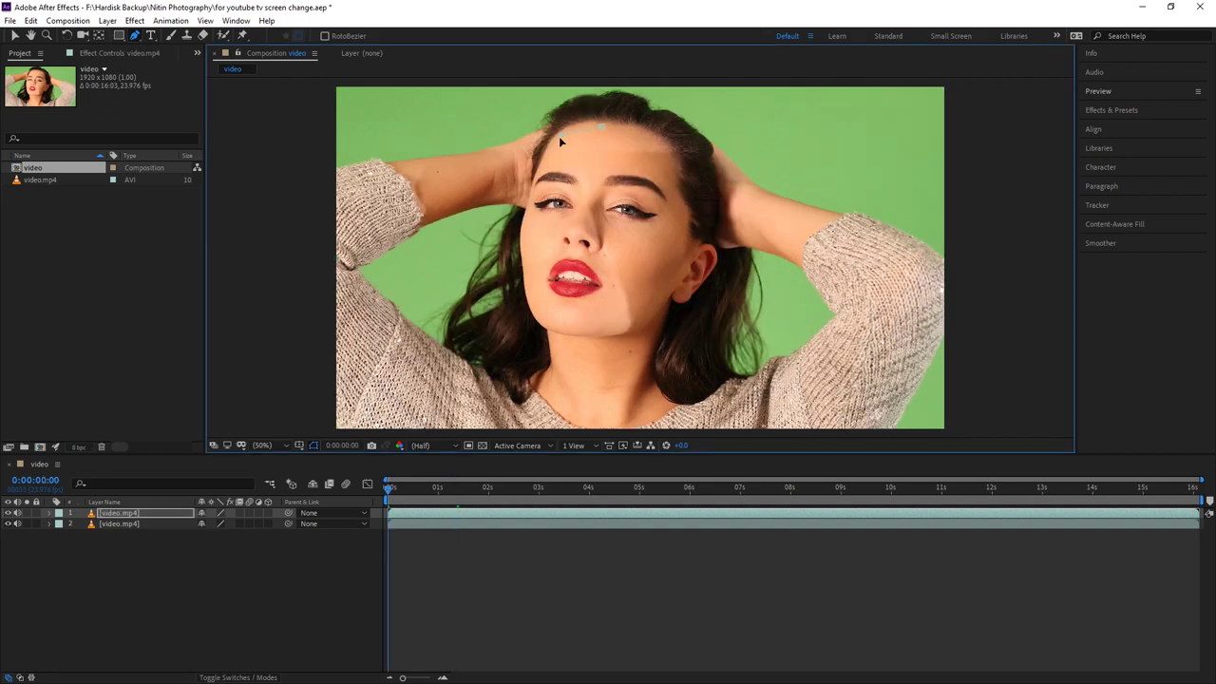
pyautogui.click(540, 171)
pyautogui.click(525, 267)
pyautogui.moveTo(623, 327)
pyautogui.mouseDown()
pyautogui.moveTo(670, 304)
pyautogui.moveTo(690, 325)
pyautogui.moveTo(634, 327)
pyautogui.mouseUp()
pyautogui.moveTo(670, 283); pyautogui.dragTo(688, 221)
pyautogui.moveTo(670, 157); pyautogui.dragTo(605, 131)
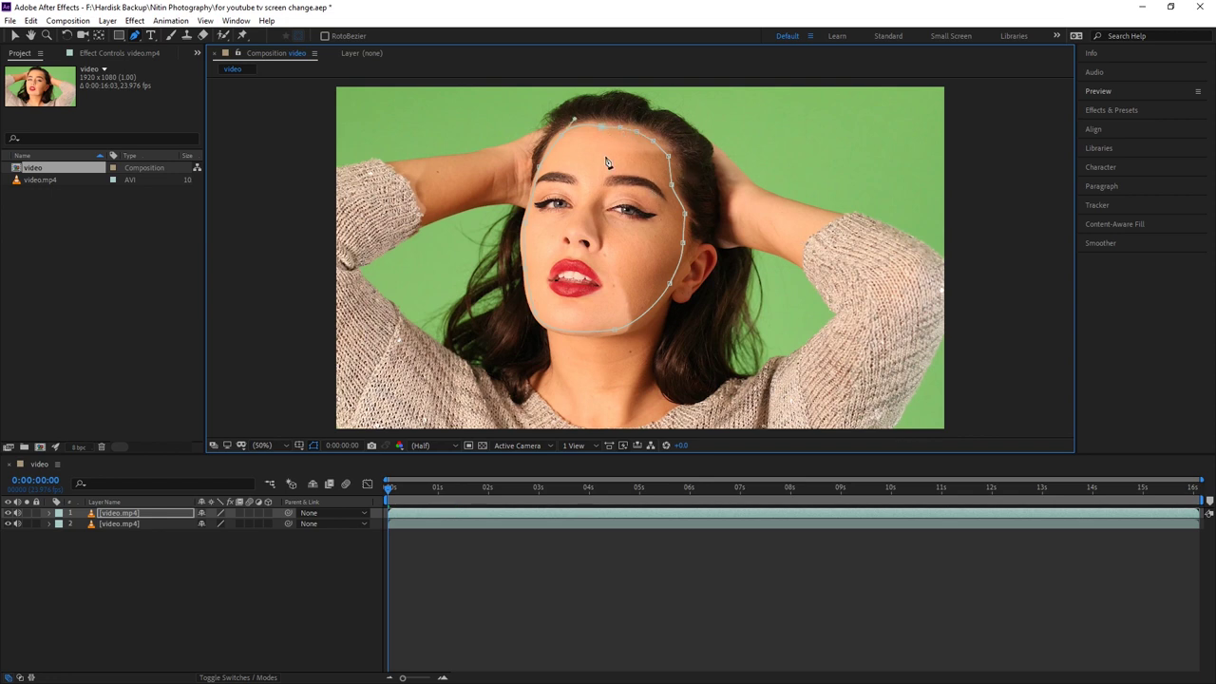
pyautogui.click(1102, 205)
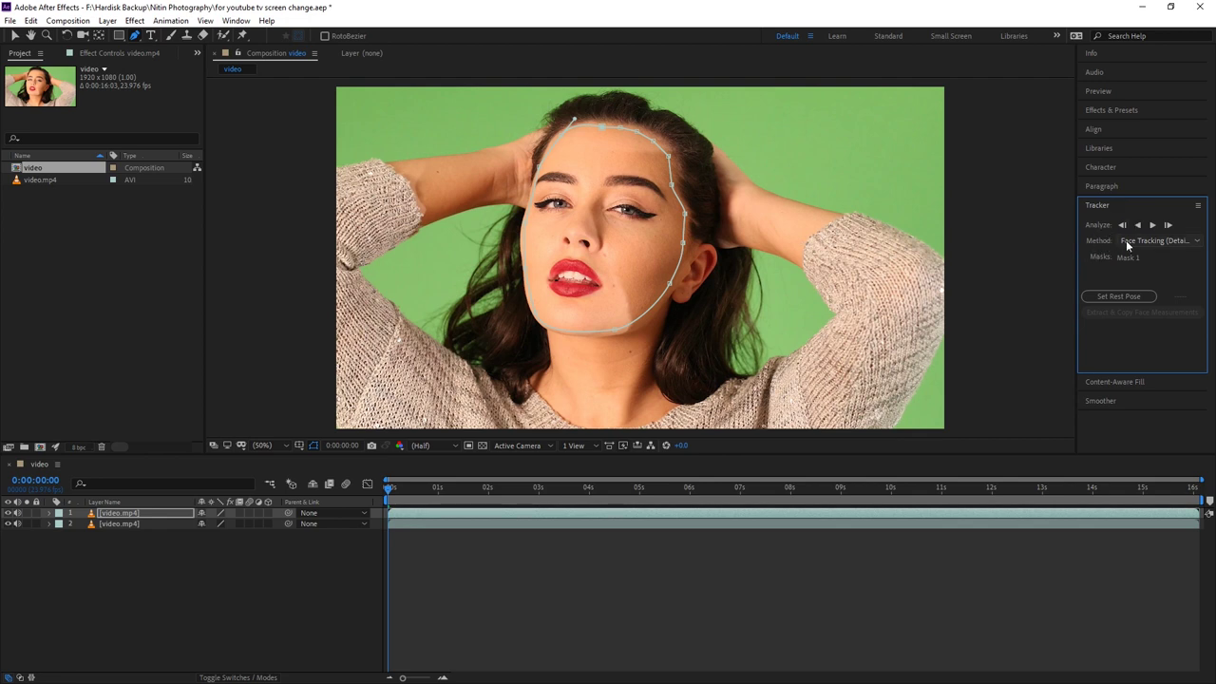
# Track Mask 1 forward through the clip using Face Tracking (Outline Only)
pyautogui.click(1166, 241)
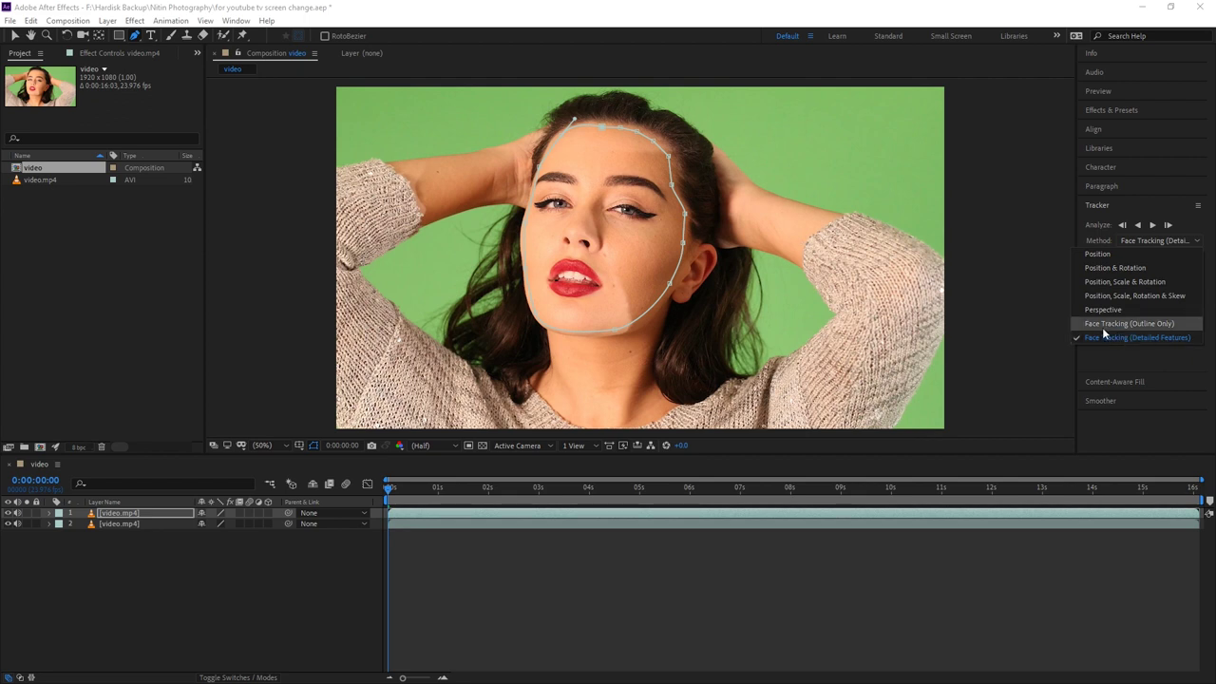
pyautogui.click(1159, 322)
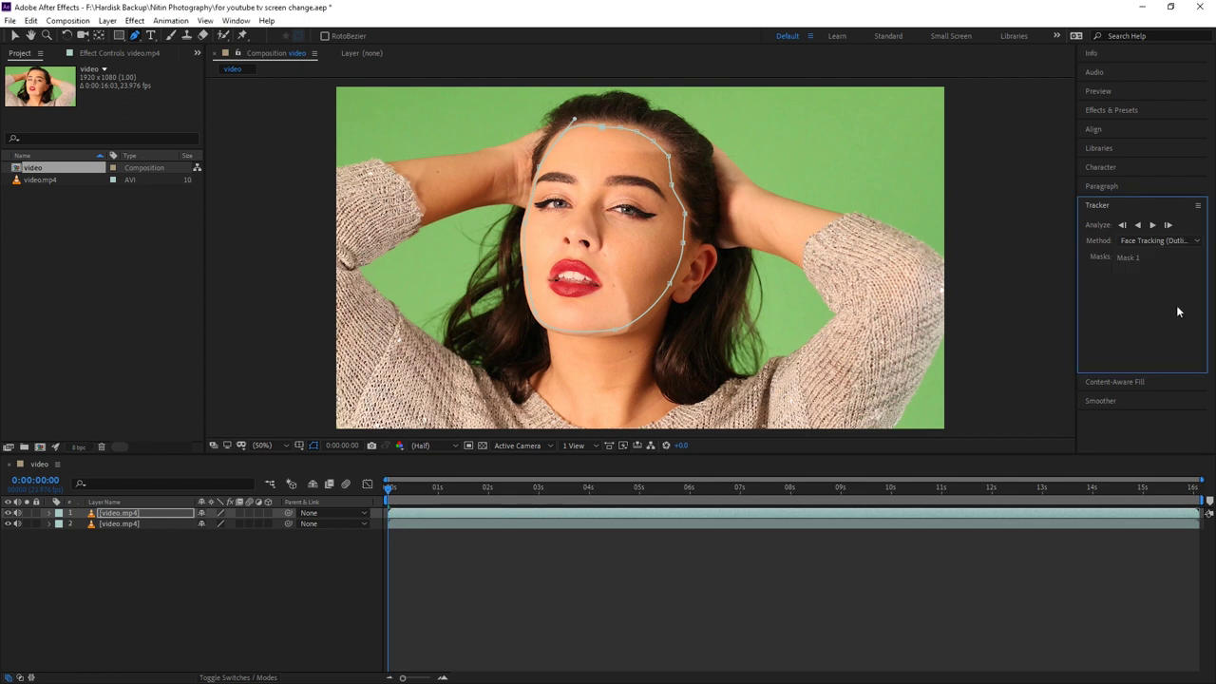
pyautogui.click(1153, 225)
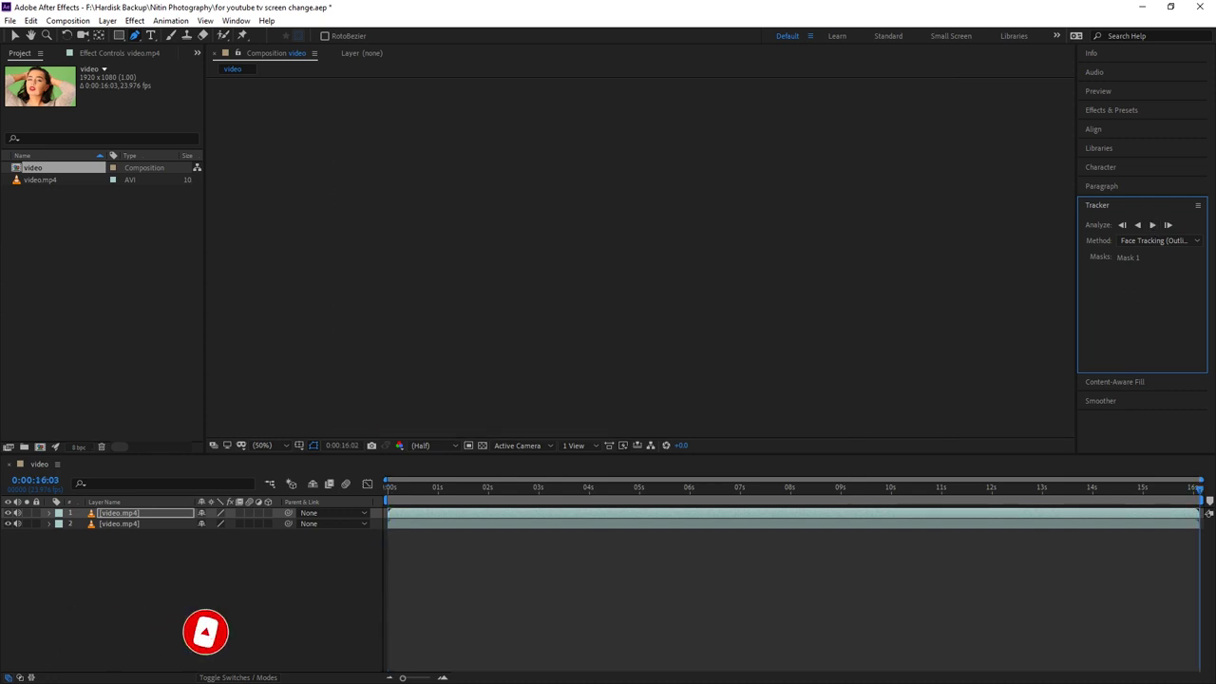
# From the first frame, expand layer 1 > Masks > Mask 1 and select its tracked Mask Path keyframes
pyautogui.press('Home')
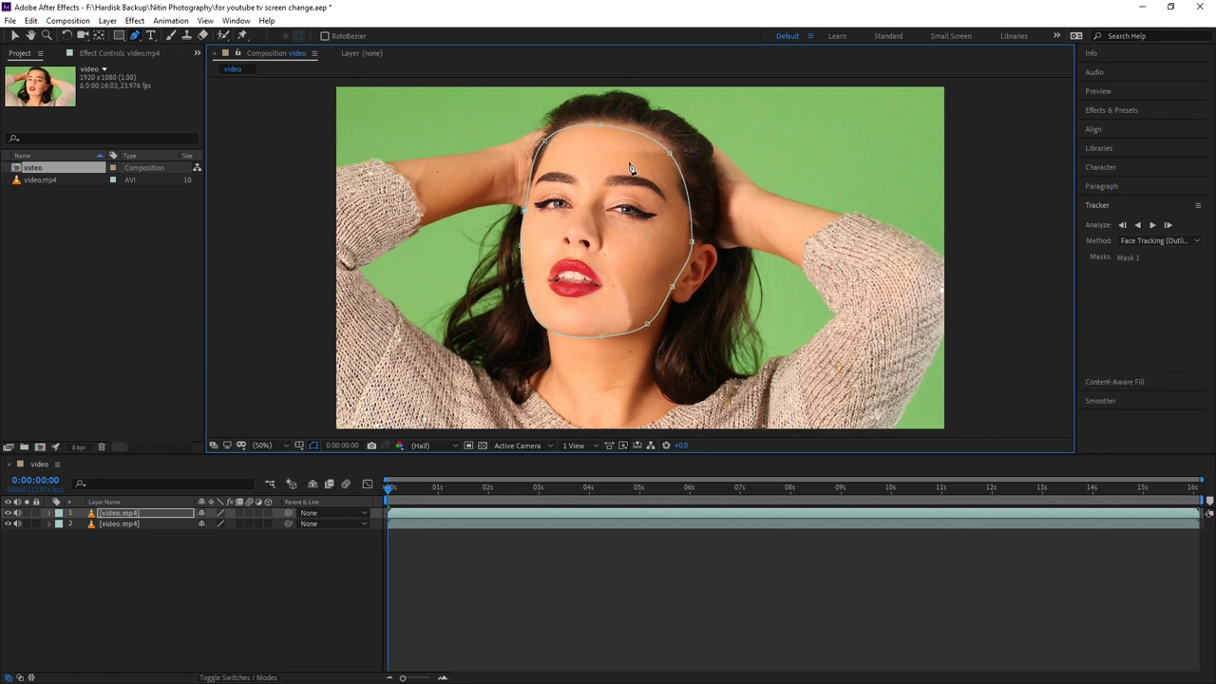
pyautogui.click(51, 514)
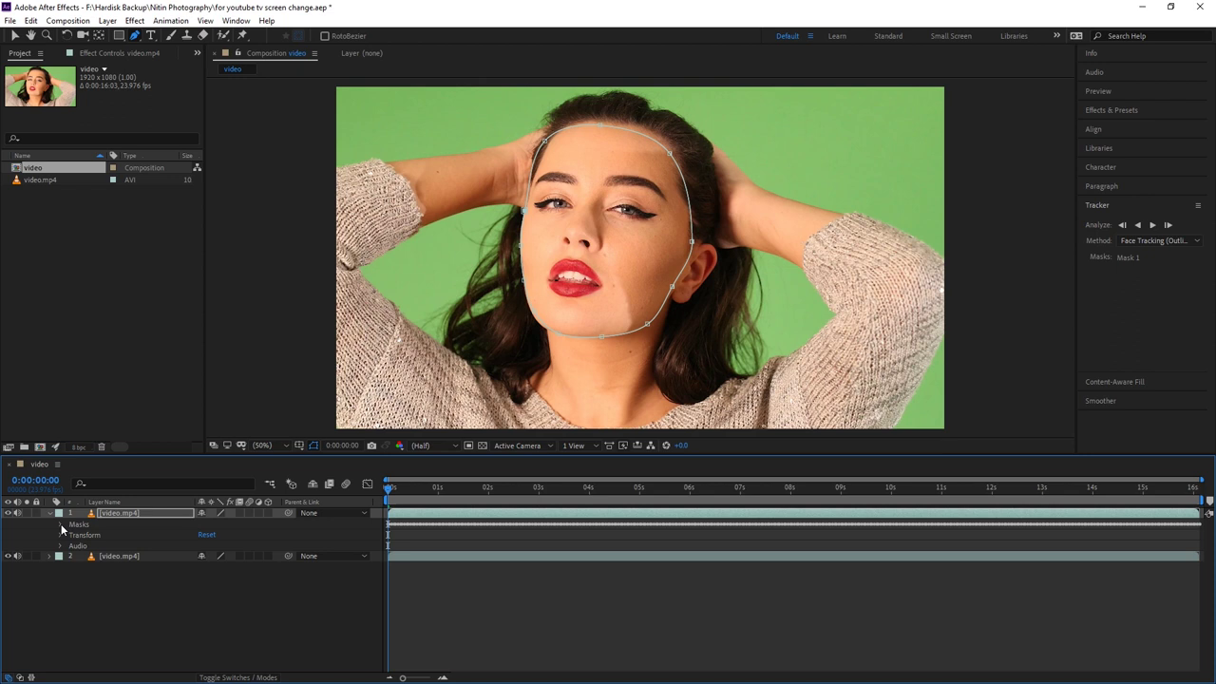
pyautogui.click(62, 526)
pyautogui.click(60, 524)
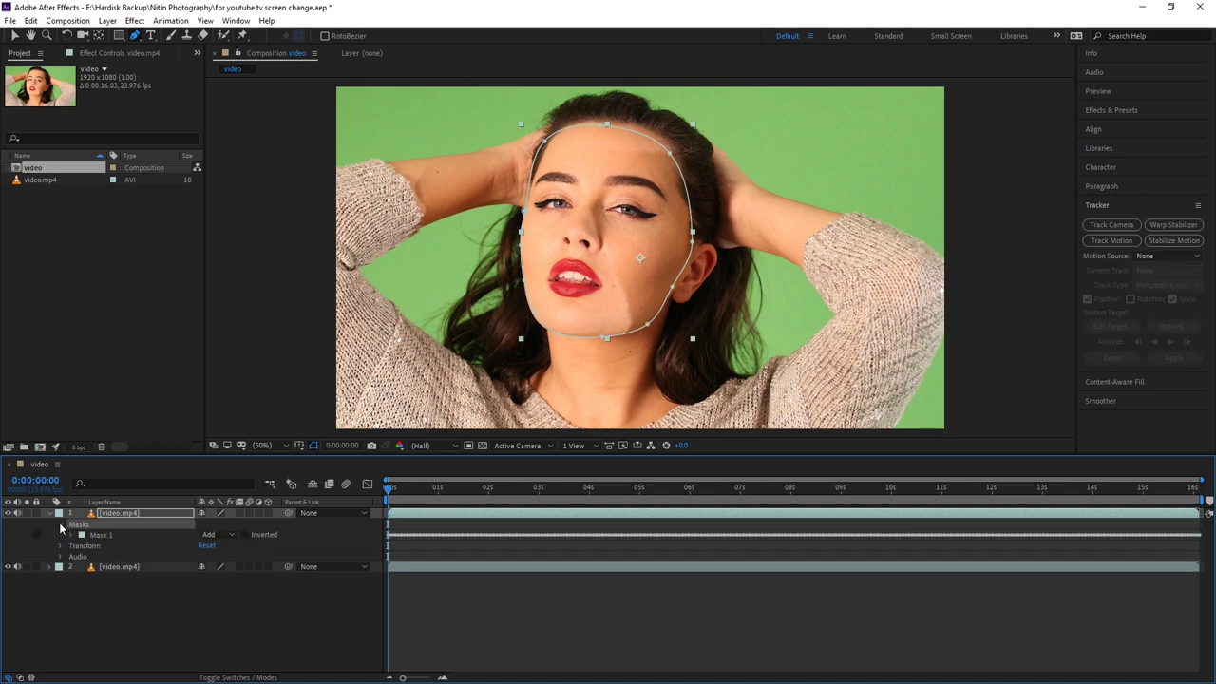
pyautogui.click(71, 536)
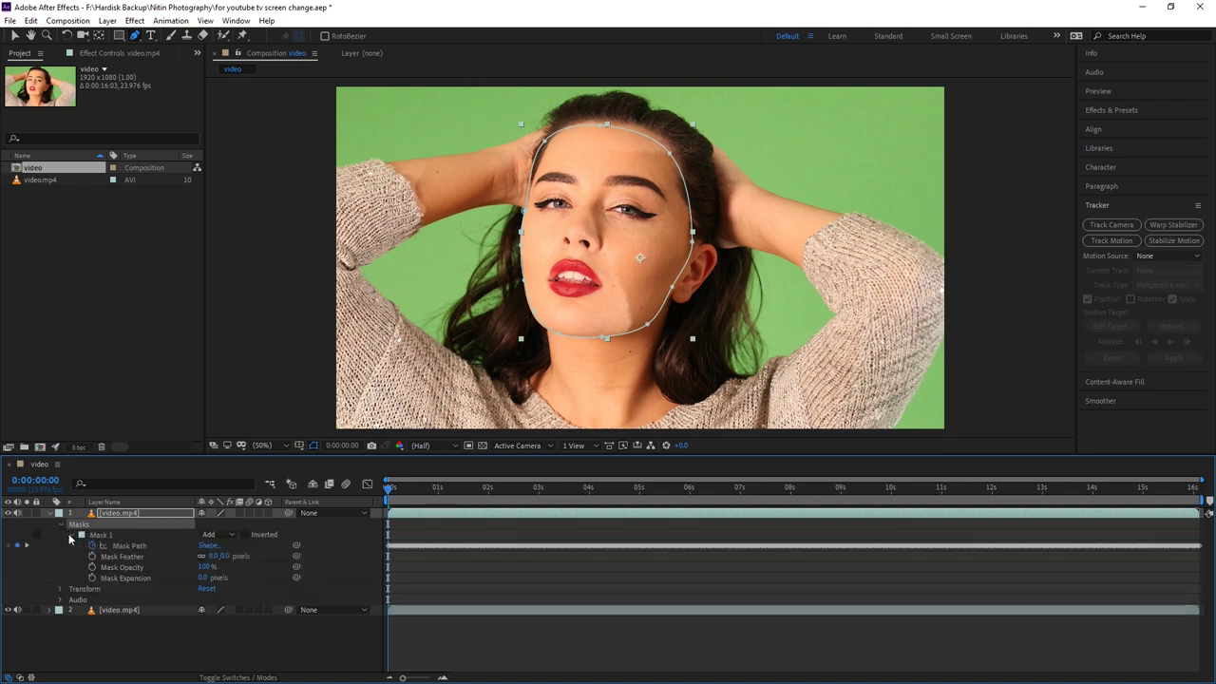
pyautogui.click(129, 547)
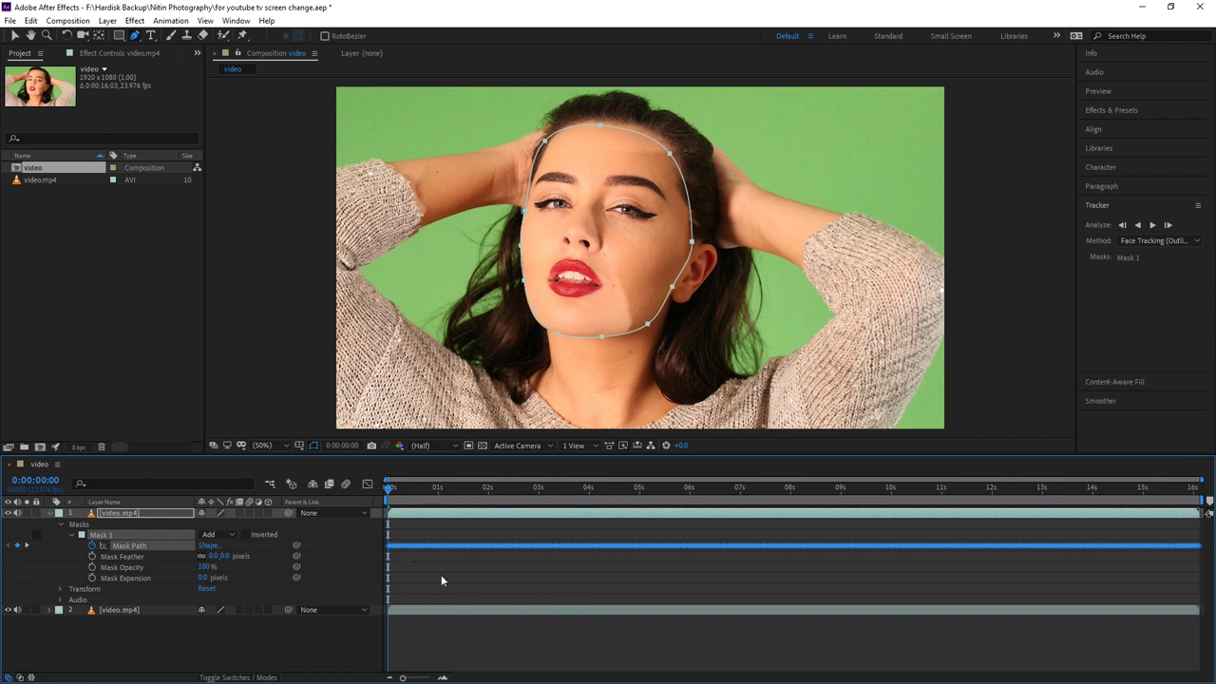
# Scrub to check the tracking, then apply Remove Grain from Effects & Presets to layer 1
pyautogui.moveTo(390, 489); pyautogui.dragTo(388, 532)
pyautogui.scroll(4, 610, 266)
pyautogui.scroll(-2, 609, 259)
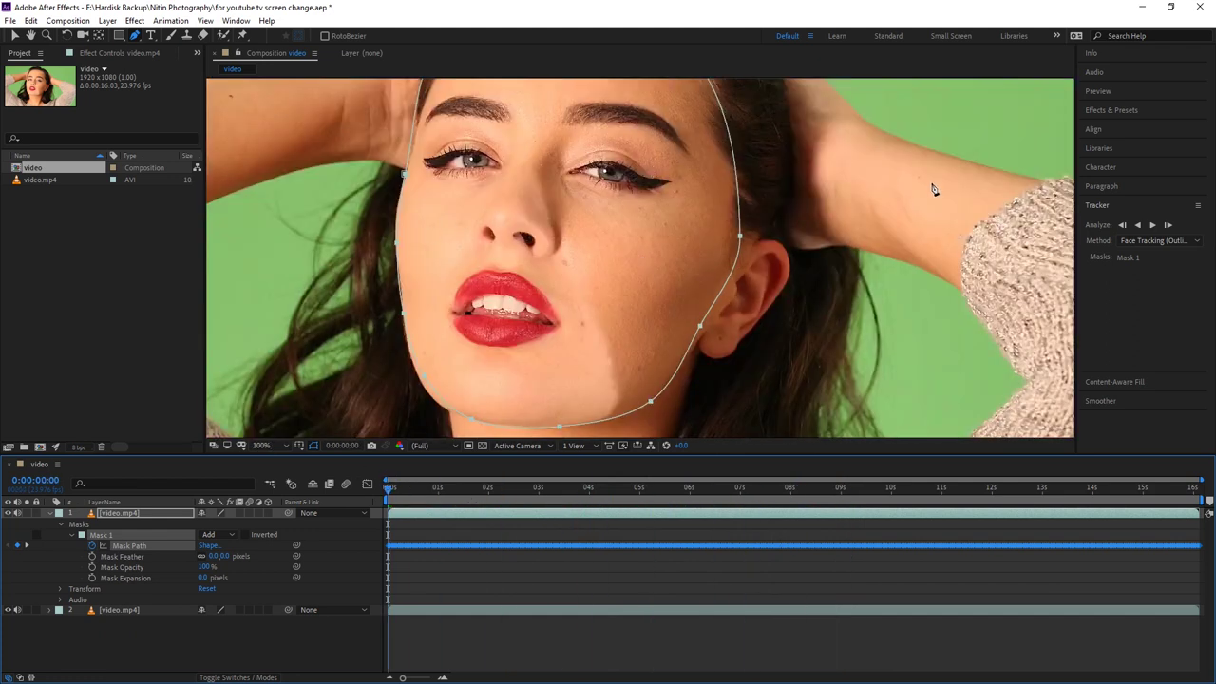
pyautogui.click(1129, 110)
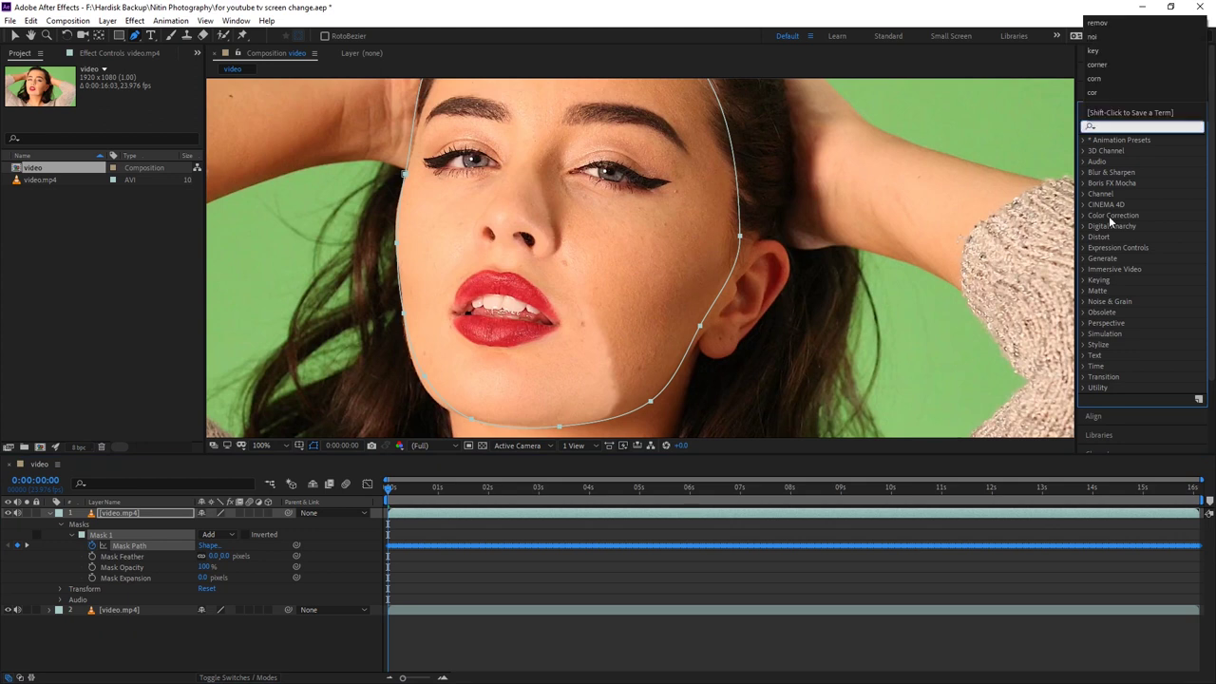
pyautogui.write('remo')
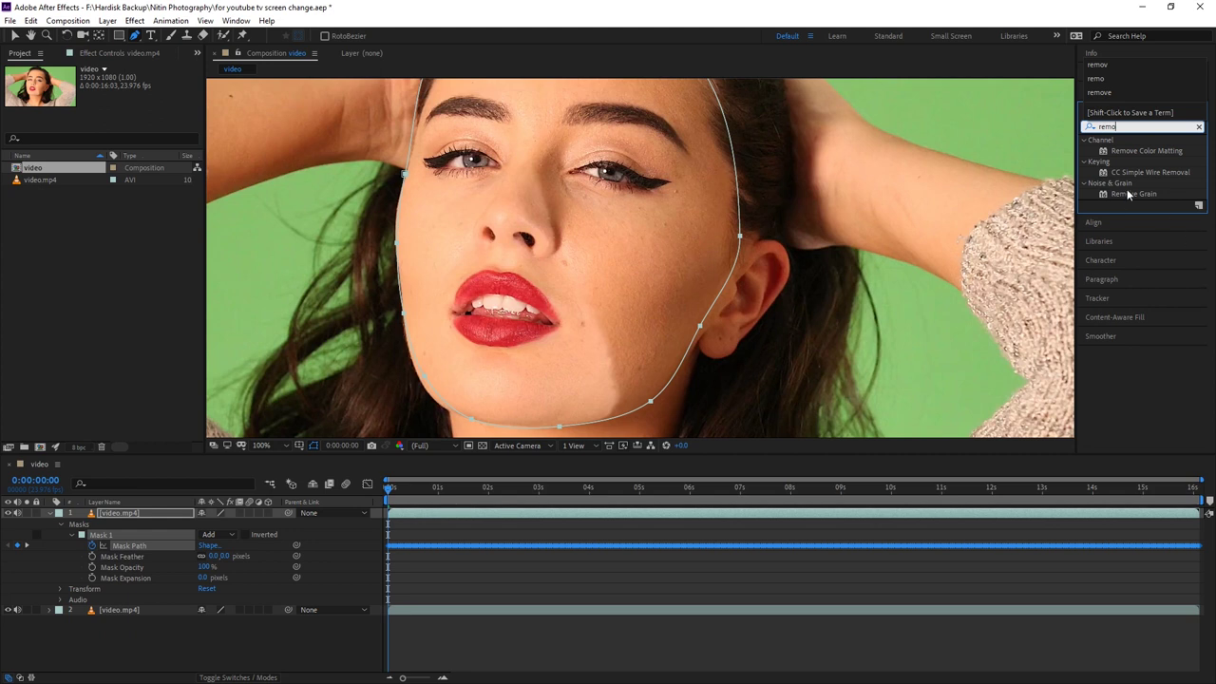
pyautogui.moveTo(1128, 194)
pyautogui.mouseDown()
pyautogui.moveTo(111, 534)
pyautogui.moveTo(120, 511)
pyautogui.mouseUp()
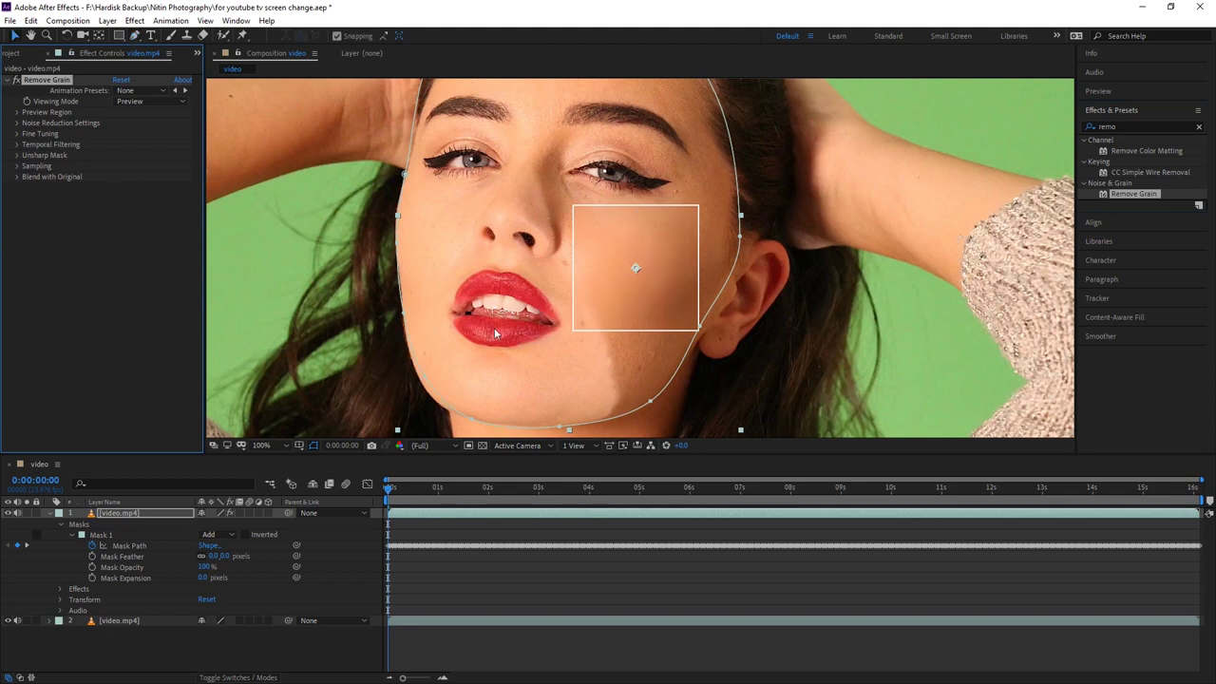
# Keep Remove Grain's Viewing Mode on Preview, undo a stray footage shift, and expand Preview Region
pyautogui.click(144, 102)
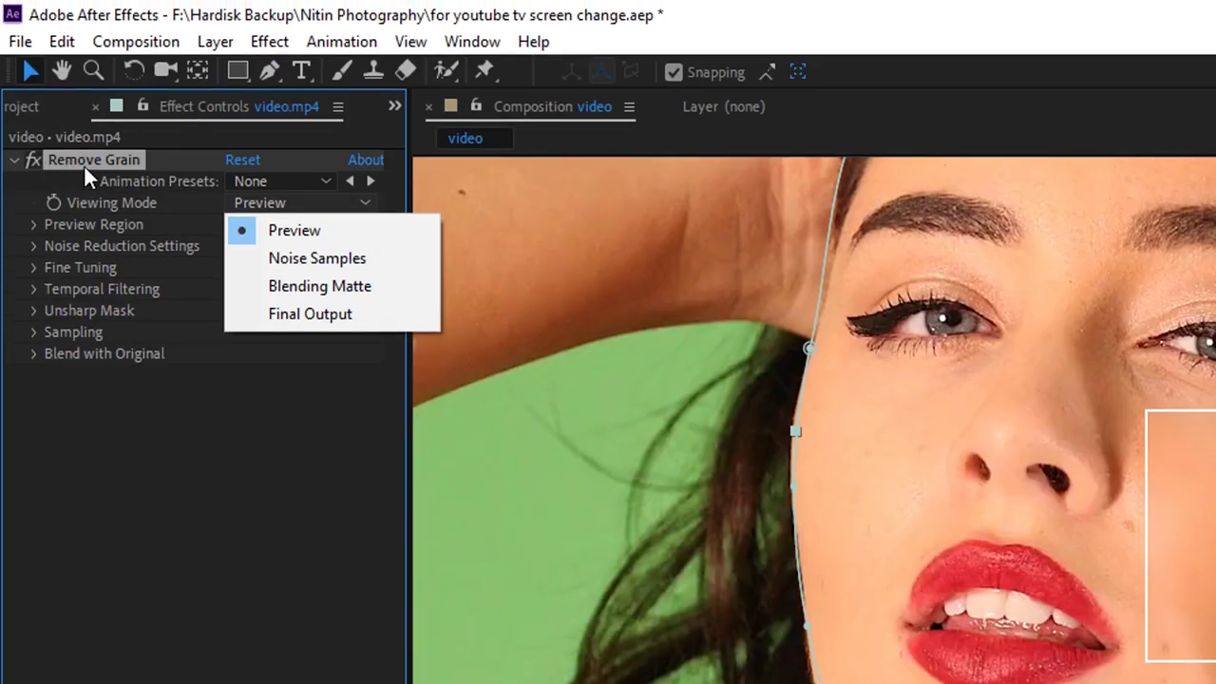
pyautogui.click(243, 366)
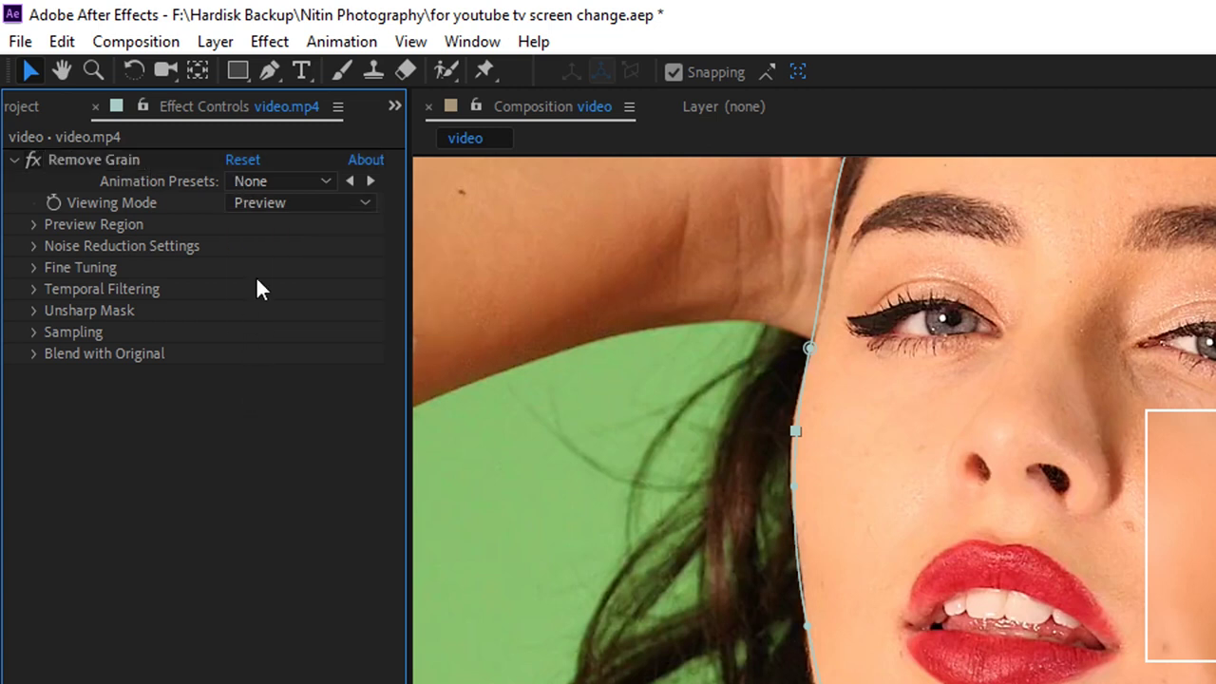
pyautogui.click(282, 202)
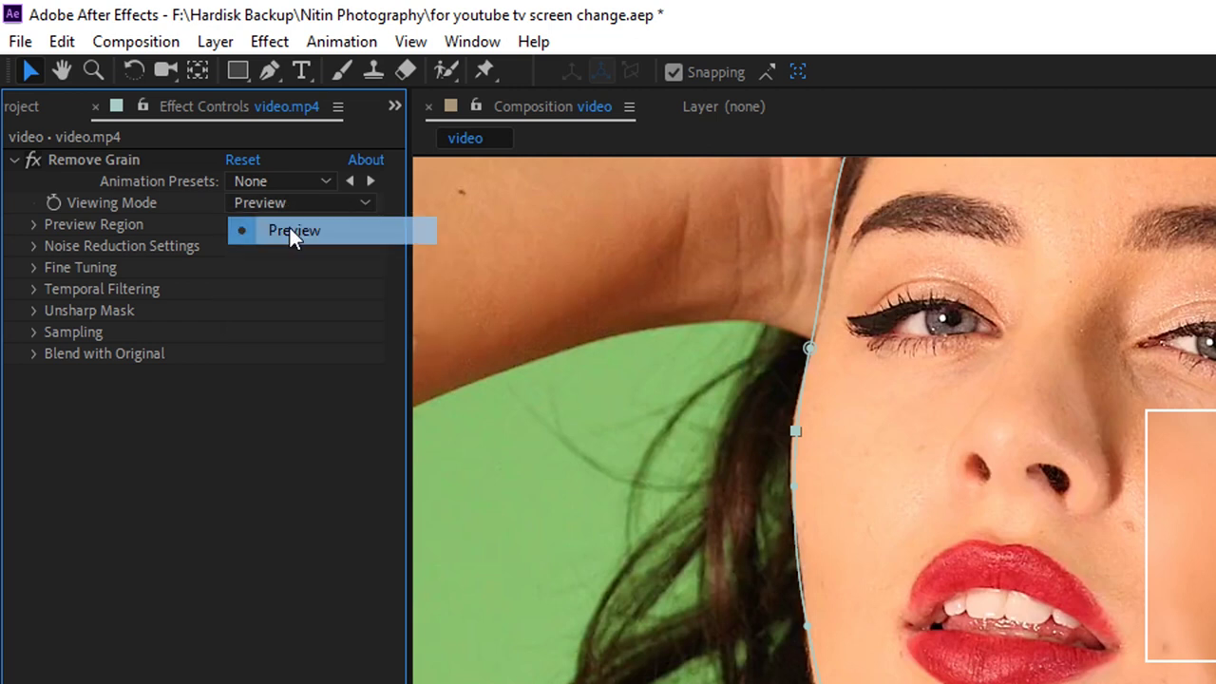
pyautogui.click(292, 231)
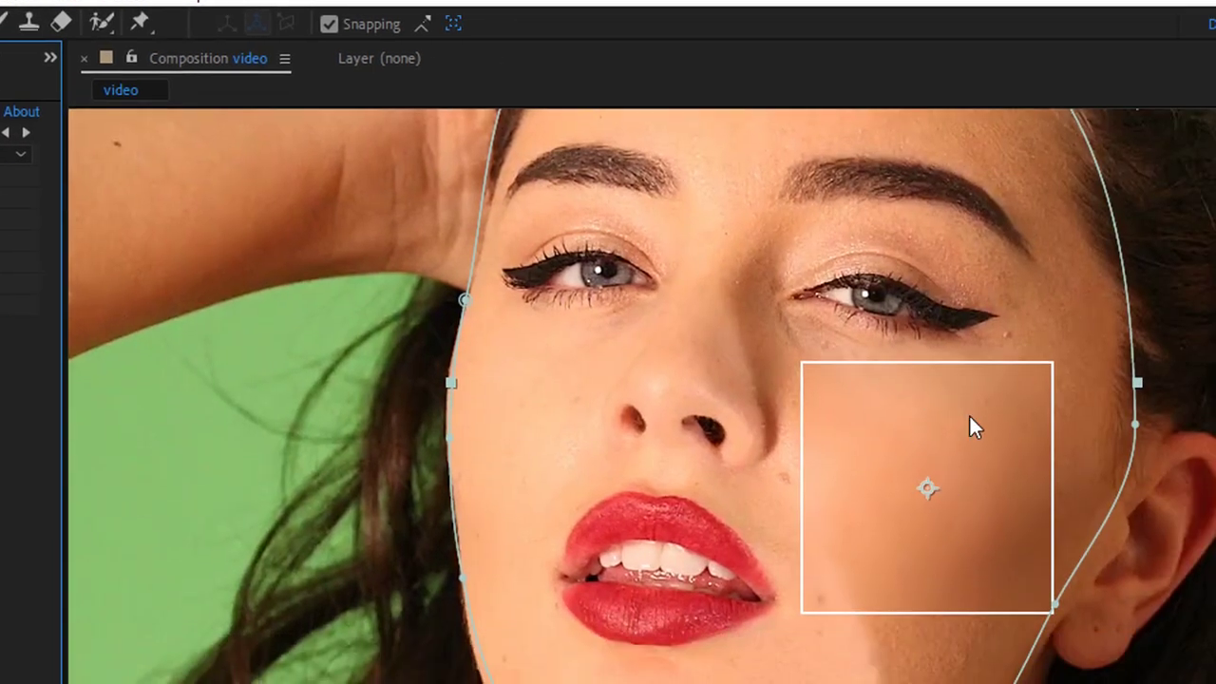
pyautogui.scroll(-2, 984, 437)
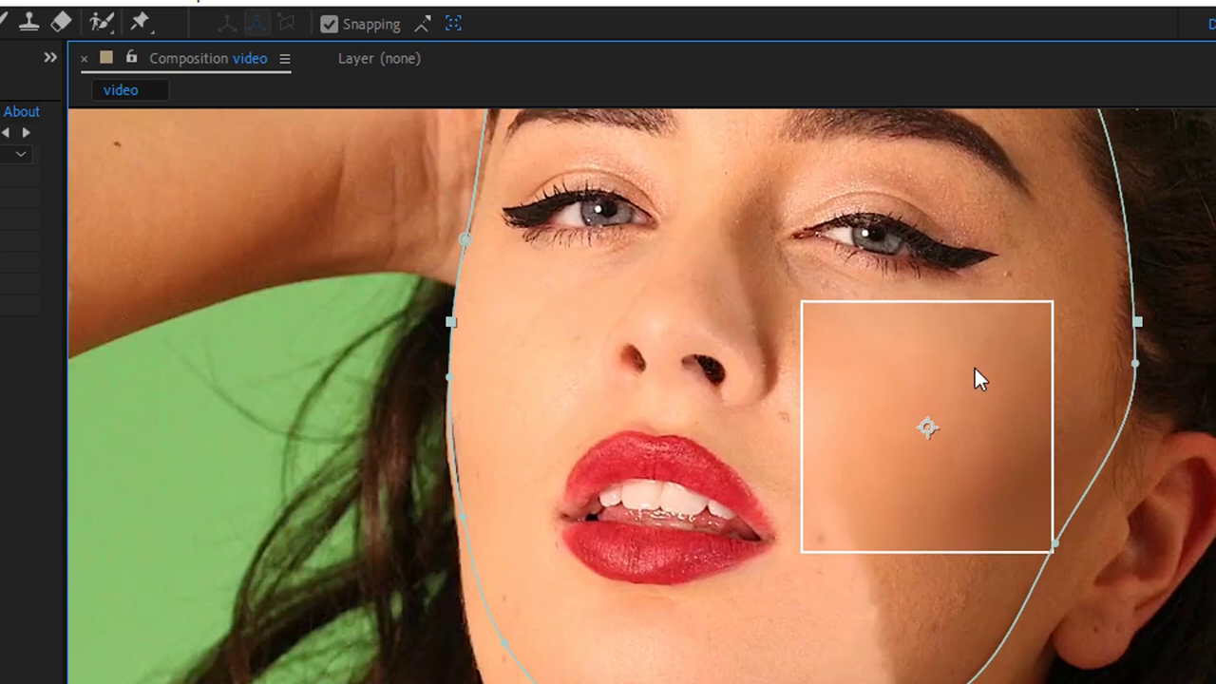
pyautogui.hotkey('ctrl', 'z')
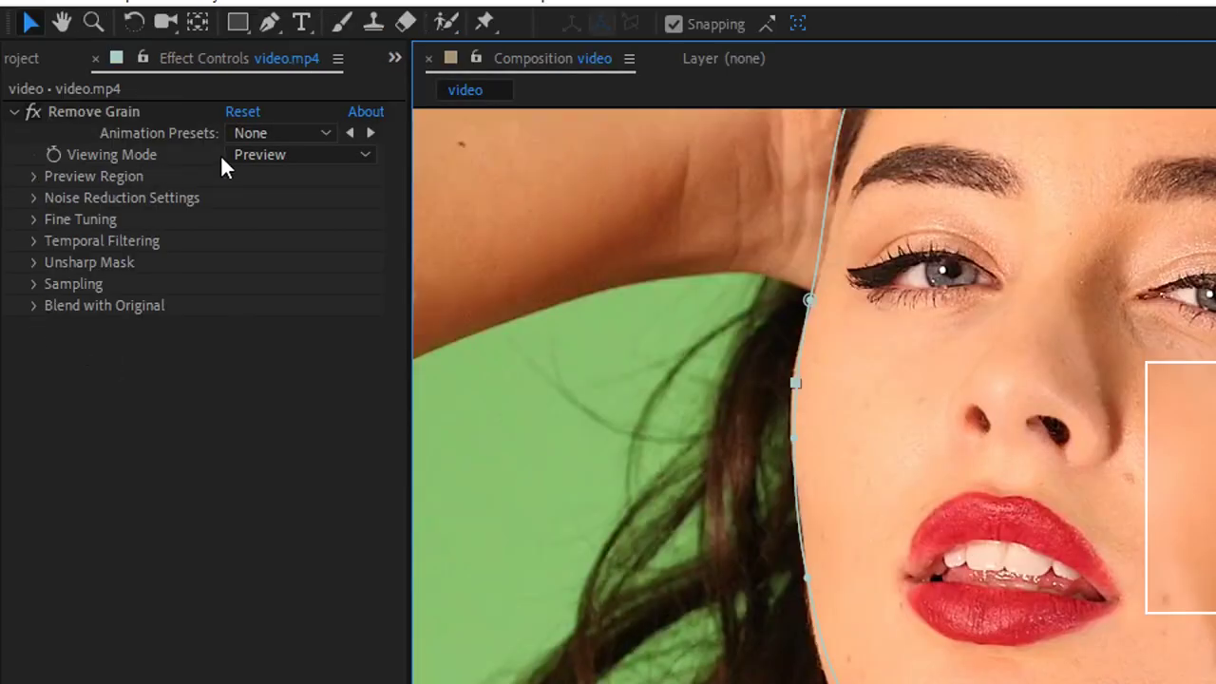
pyautogui.click(35, 176)
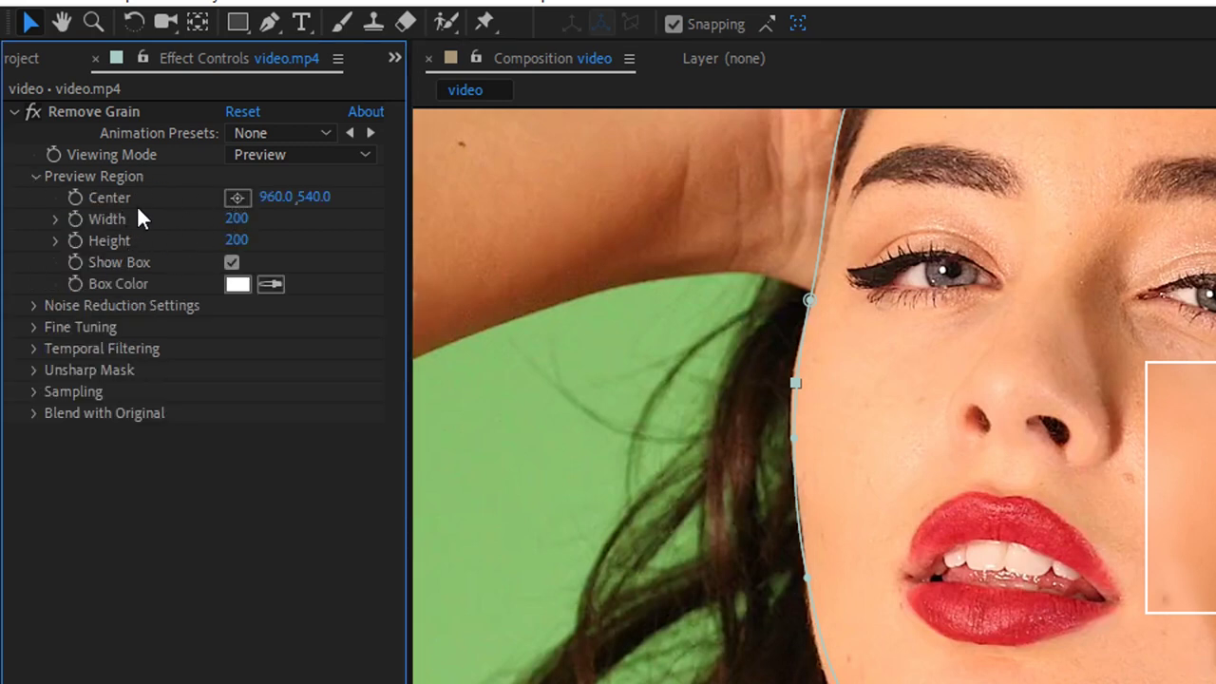
# Center the Remove Grain preview region at 937,443 and size it 211 by 335 over the cheek
pyautogui.click(284, 197)
pyautogui.write('1050')
pyautogui.press('Return')
pyautogui.moveTo(278, 196)
pyautogui.mouseDown()
pyautogui.moveTo(259, 175)
pyautogui.moveTo(198, 189)
pyautogui.mouseUp()
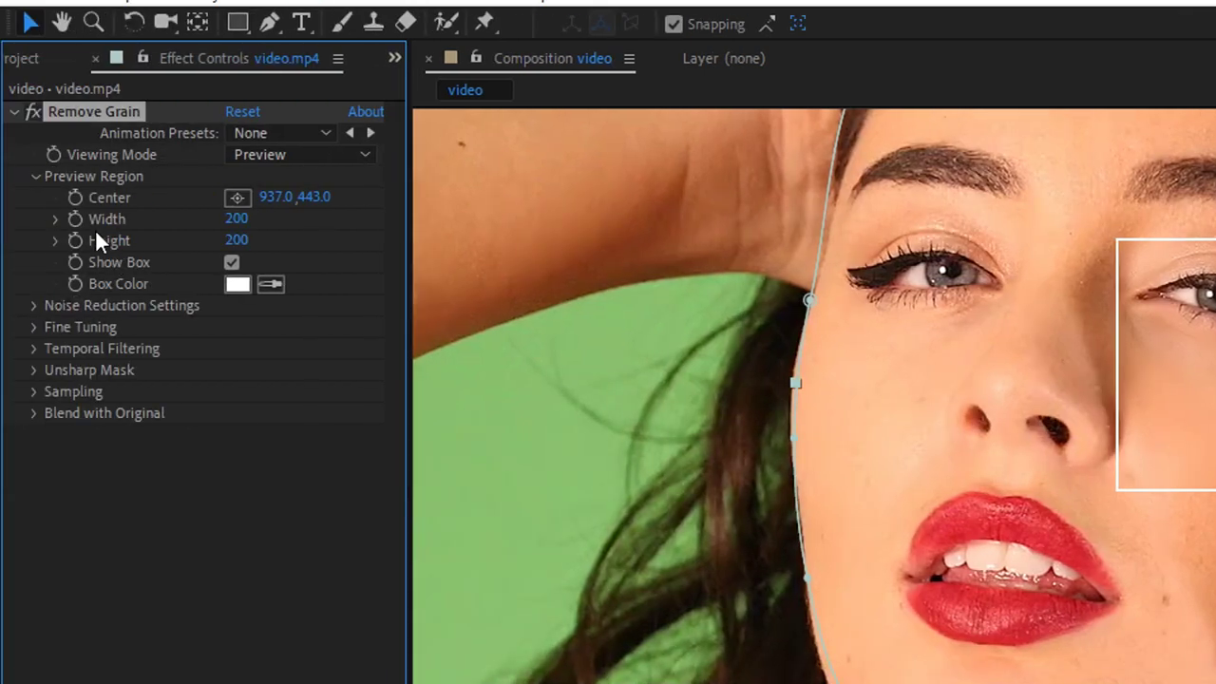
pyautogui.moveTo(235, 218)
pyautogui.mouseDown()
pyautogui.moveTo(294, 232)
pyautogui.moveTo(399, 225)
pyautogui.mouseUp()
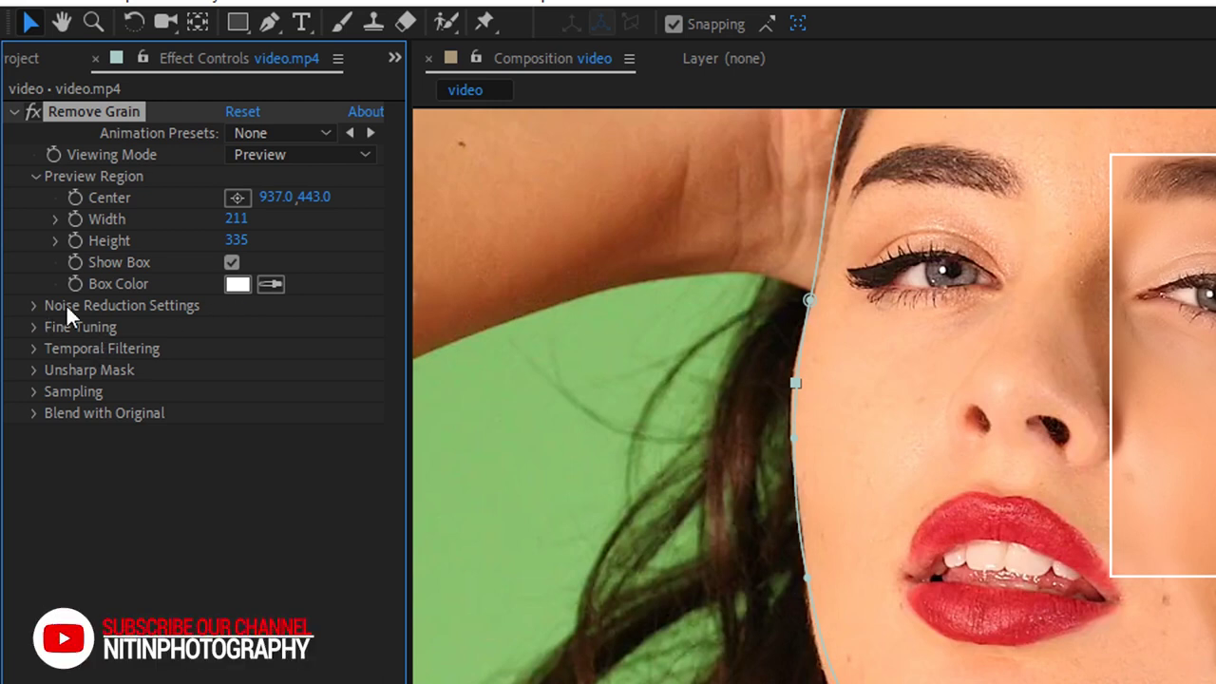
# Keep Remove Grain's Noise Reduction at 1.000 with 3 passes, then expand Fine Tuning
pyautogui.click(33, 304)
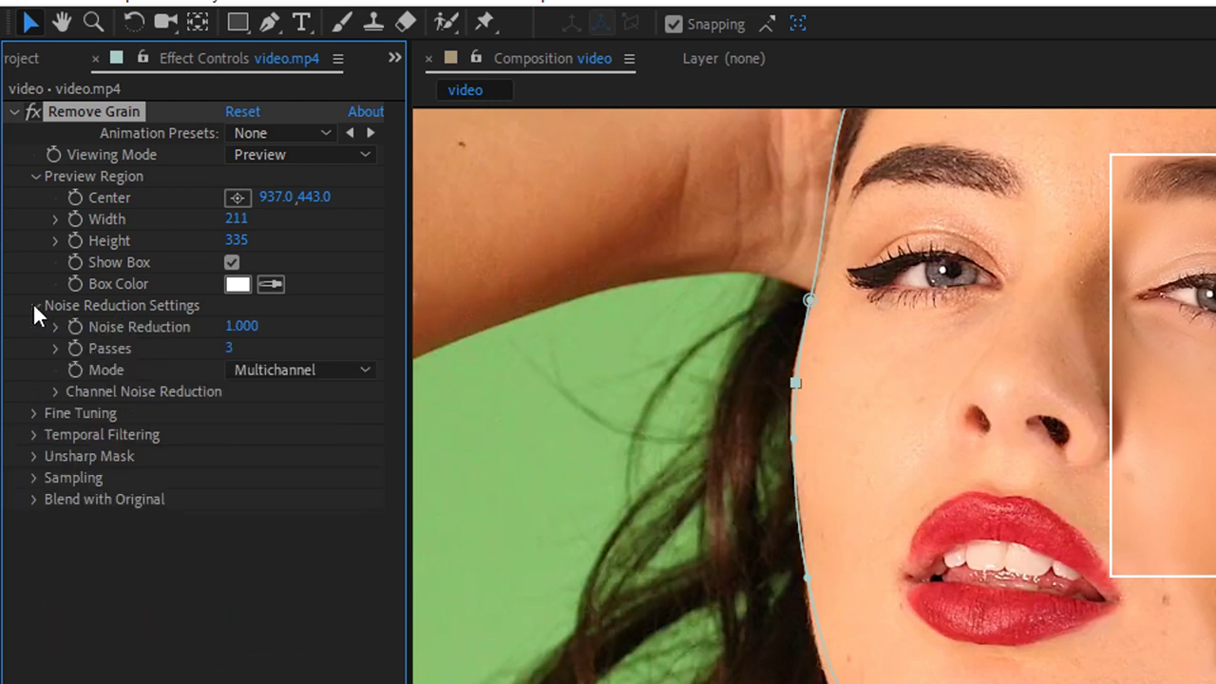
pyautogui.click(240, 326)
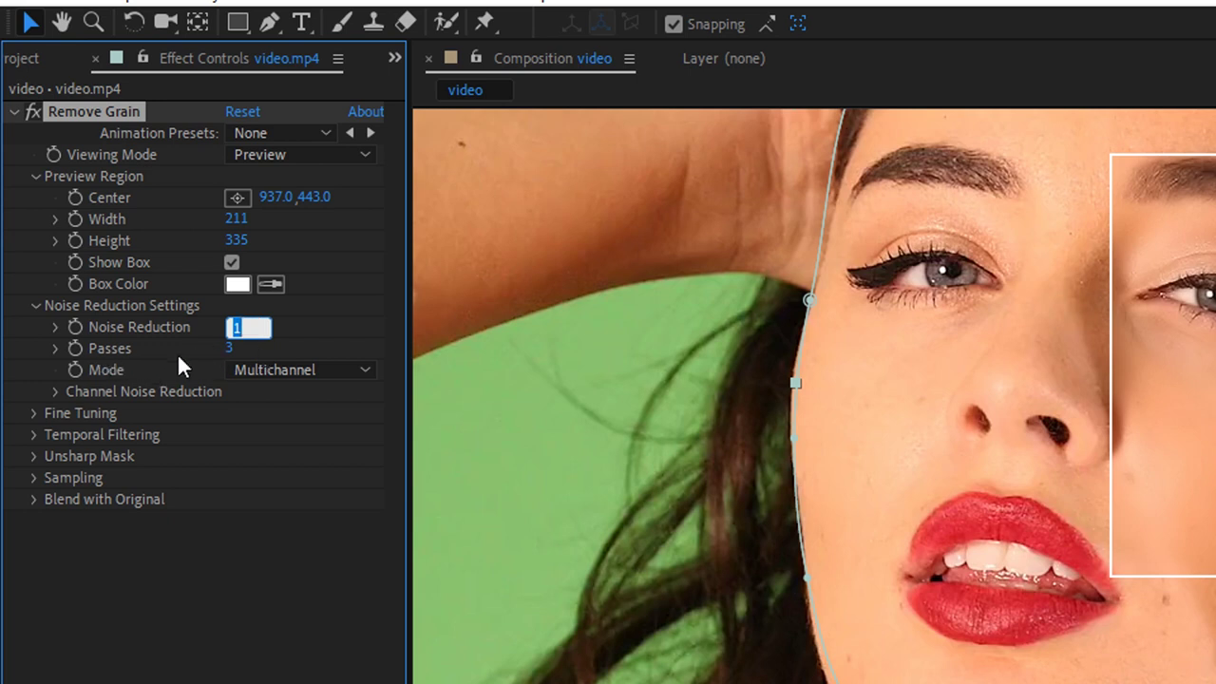
pyautogui.click(233, 346)
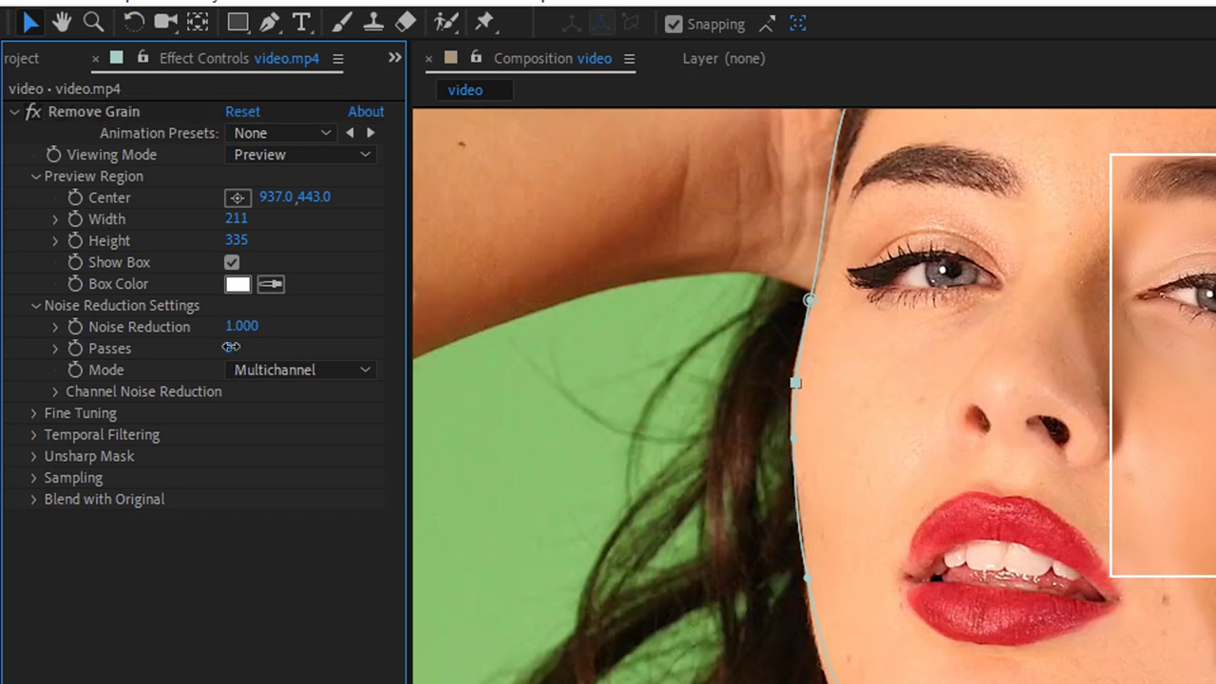
pyautogui.write('1')
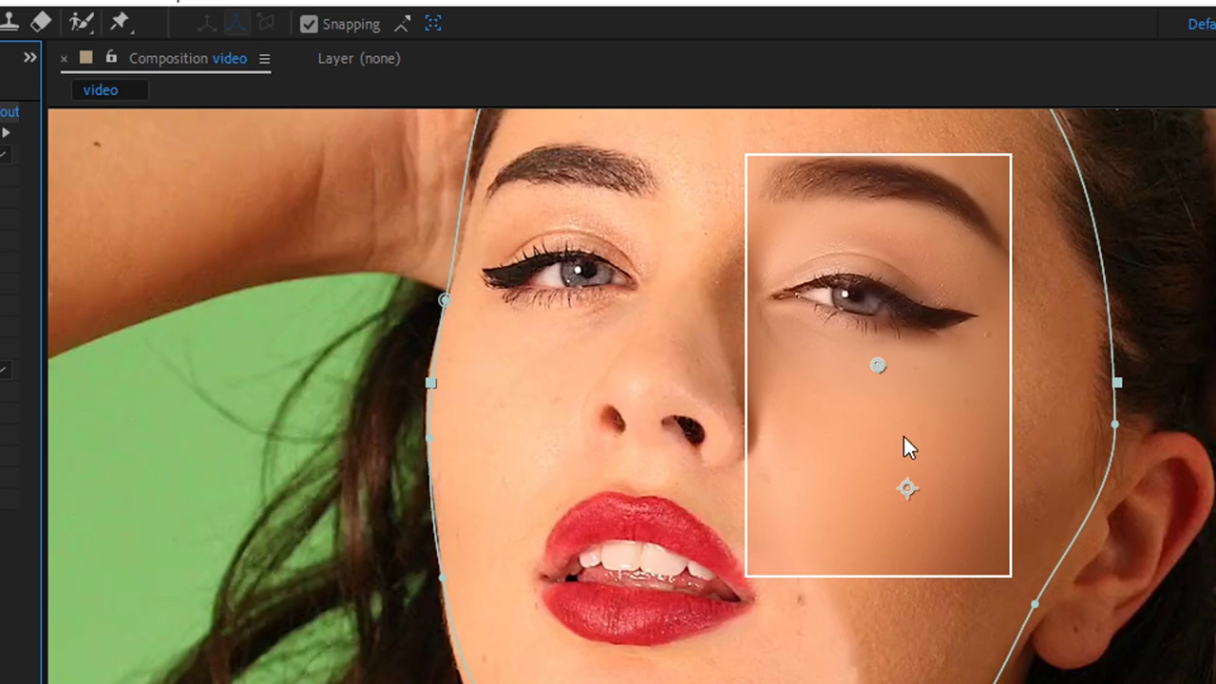
pyautogui.click(139, 365)
pyautogui.write('2')
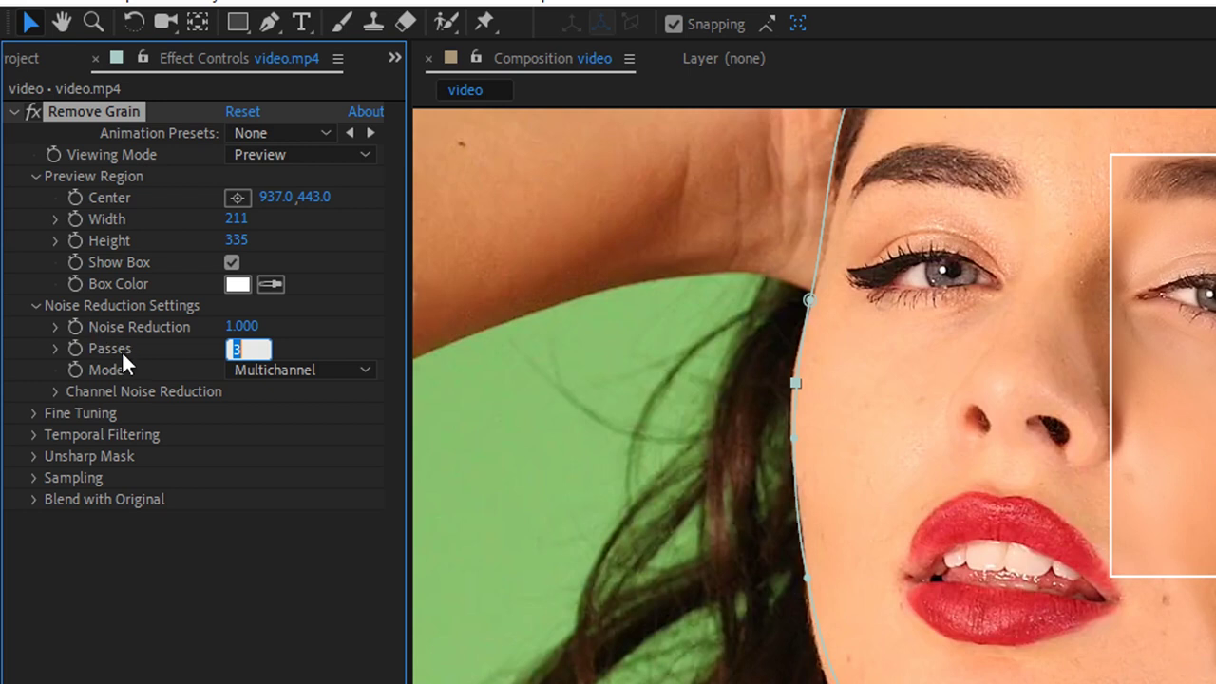
pyautogui.click(33, 413)
pyautogui.click(34, 412)
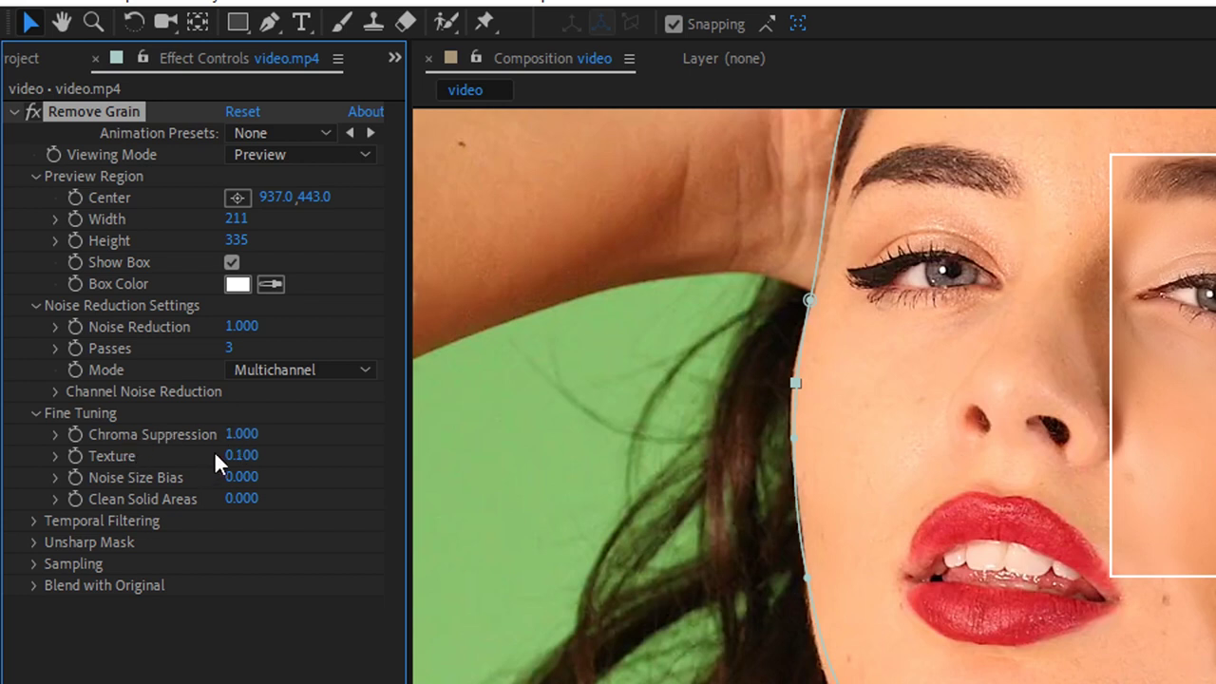
# Set Fine Tuning Texture to 0.240 and the Unsharp Mask Amount to about 0.08
pyautogui.click(241, 456)
pyautogui.write('0.07')
pyautogui.write('0.150.27')
pyautogui.write('0.24')
pyautogui.click(27, 520)
pyautogui.click(47, 522)
pyautogui.click(33, 543)
pyautogui.click(238, 564)
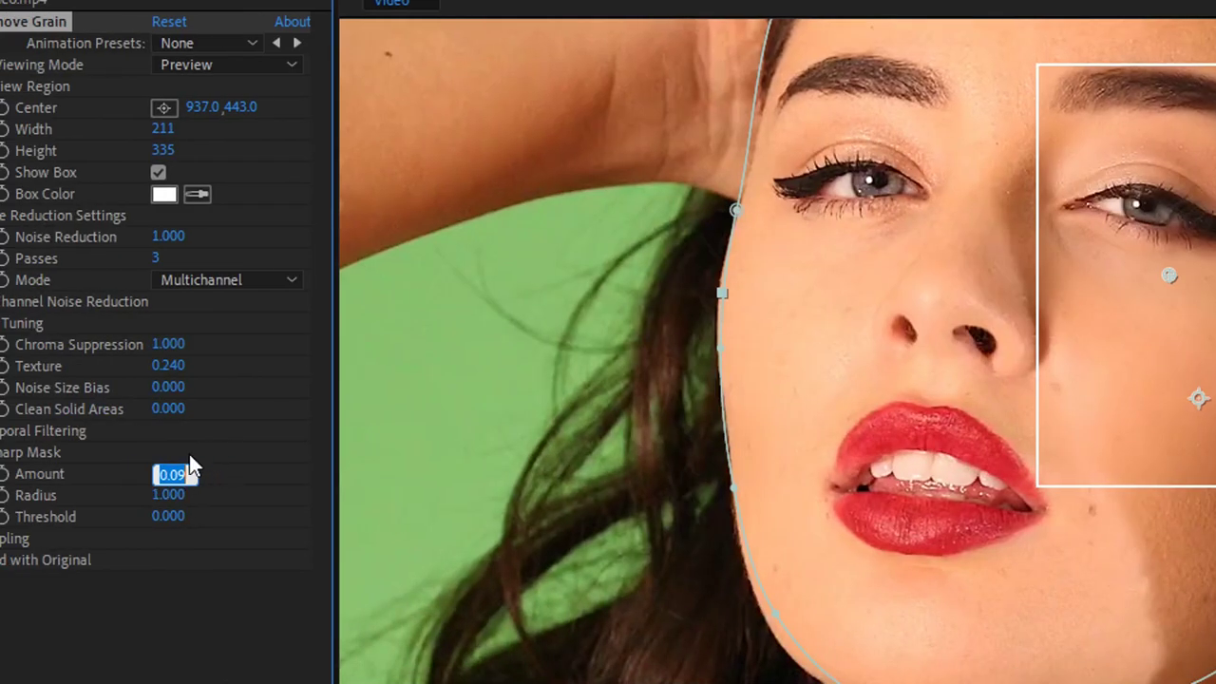
pyautogui.press('Down')
pyautogui.press('Down')
pyautogui.press('Down')
pyautogui.press('Down')
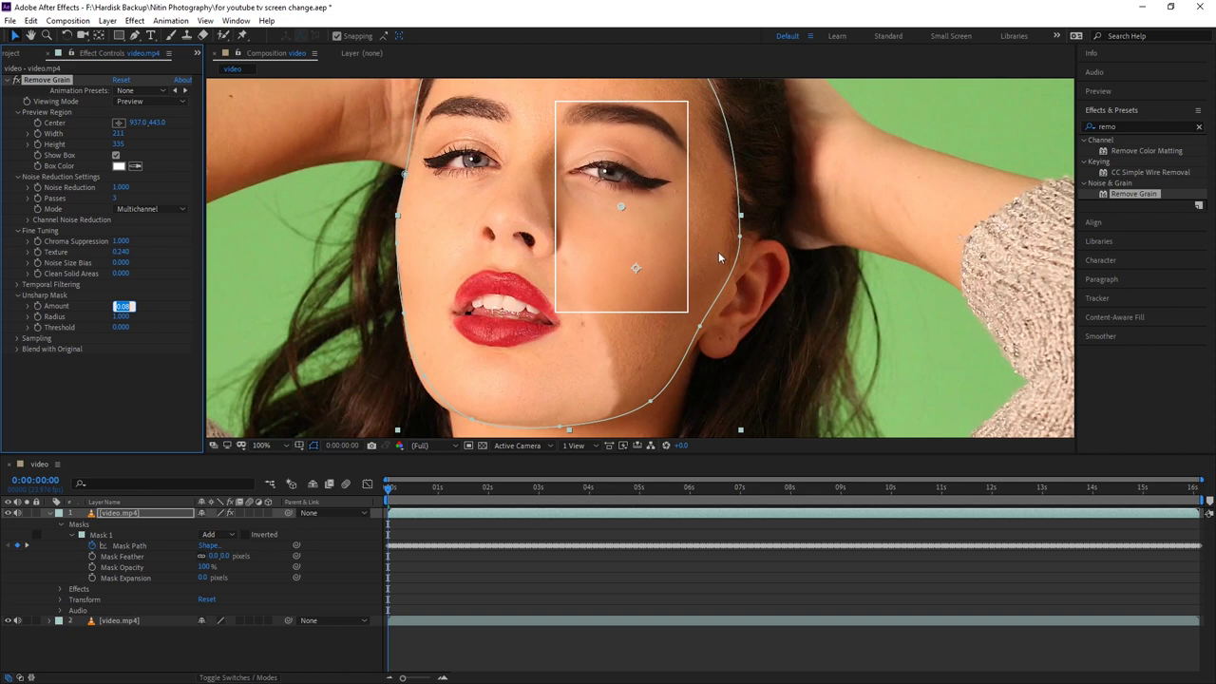
# Fit the viewer, switch Remove Grain's Viewing Mode to Final Output, and play a preview
pyautogui.click(276, 445)
pyautogui.click(297, 473)
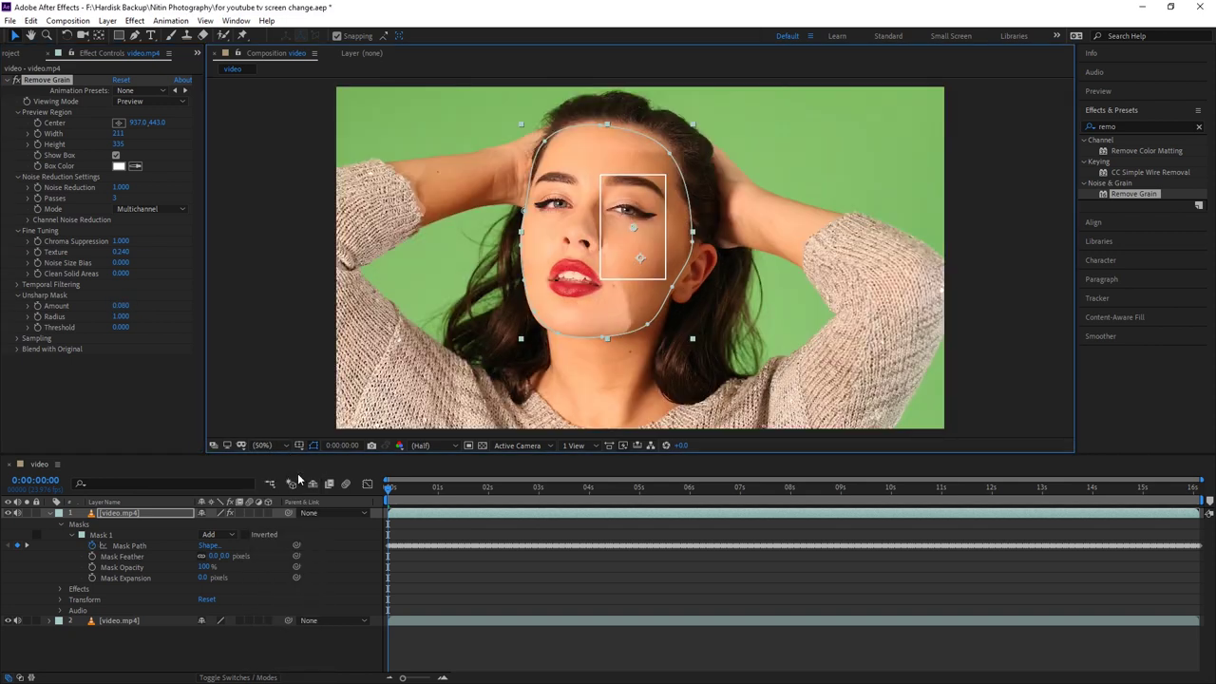
pyautogui.click(177, 100)
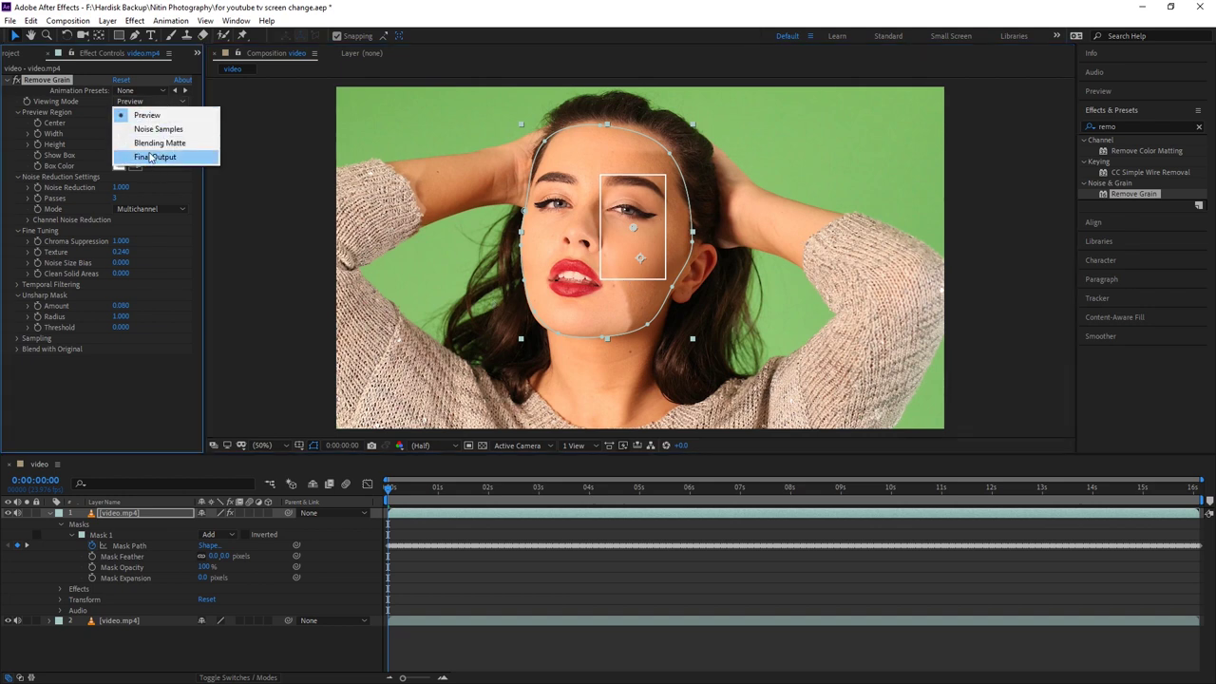
pyautogui.click(155, 157)
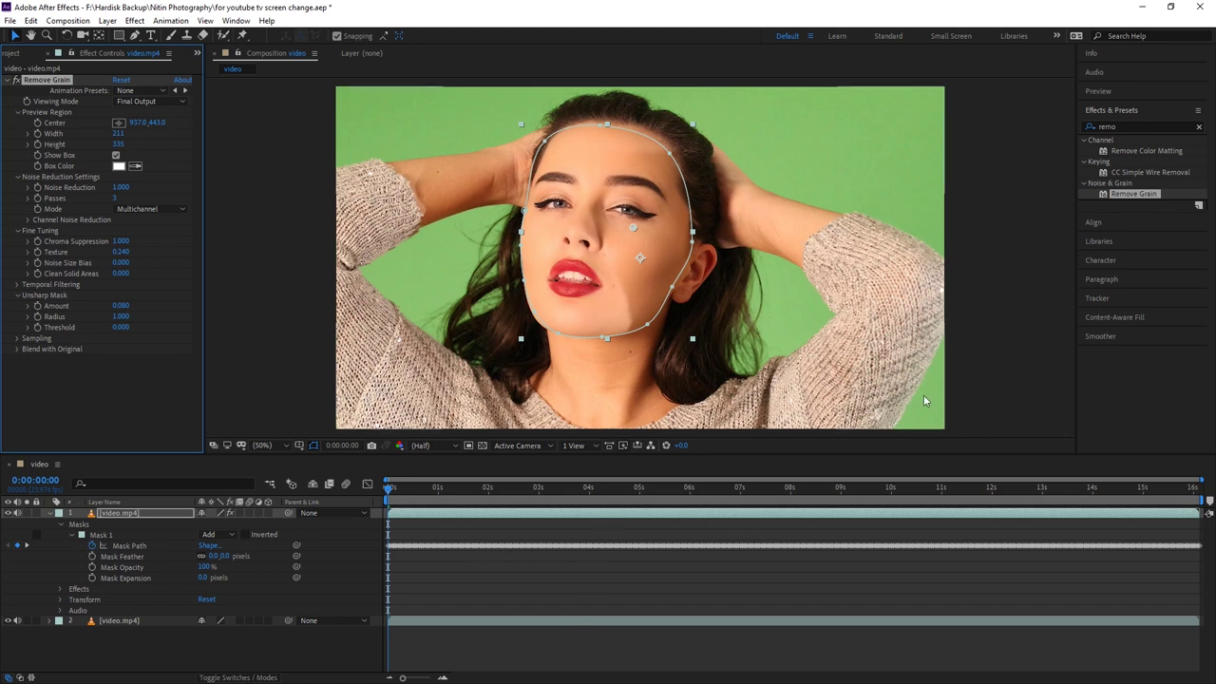
pyautogui.click(1127, 93)
pyautogui.click(1142, 110)
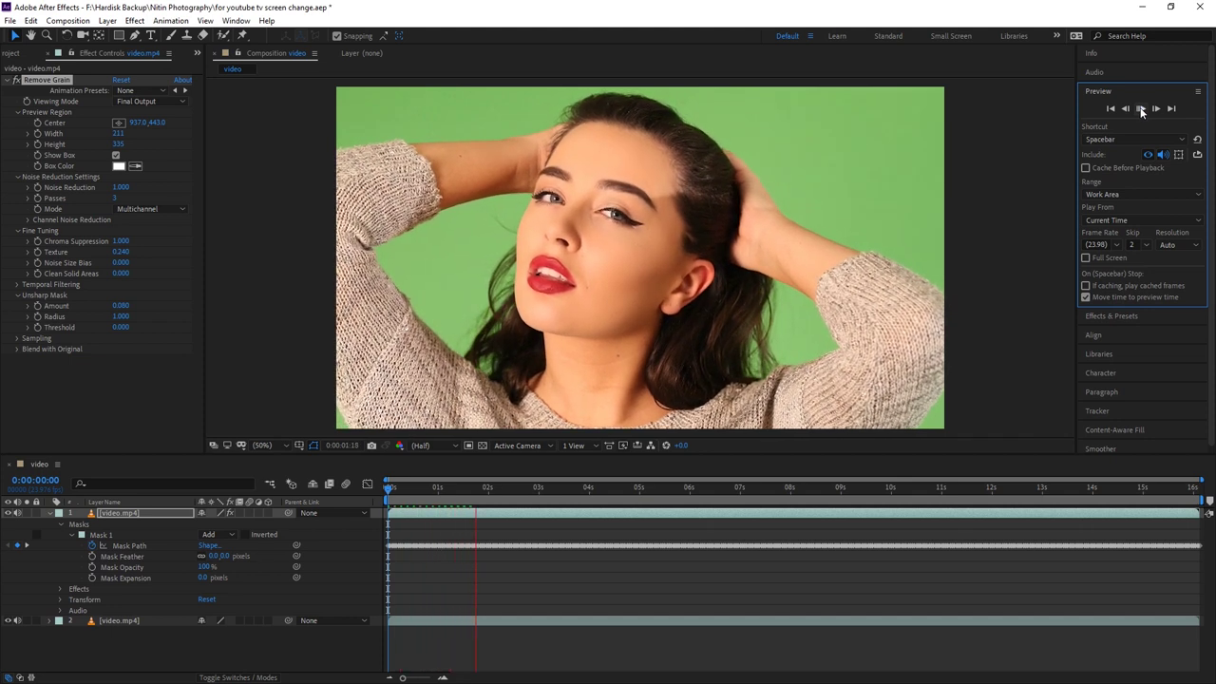
pyautogui.click(1141, 110)
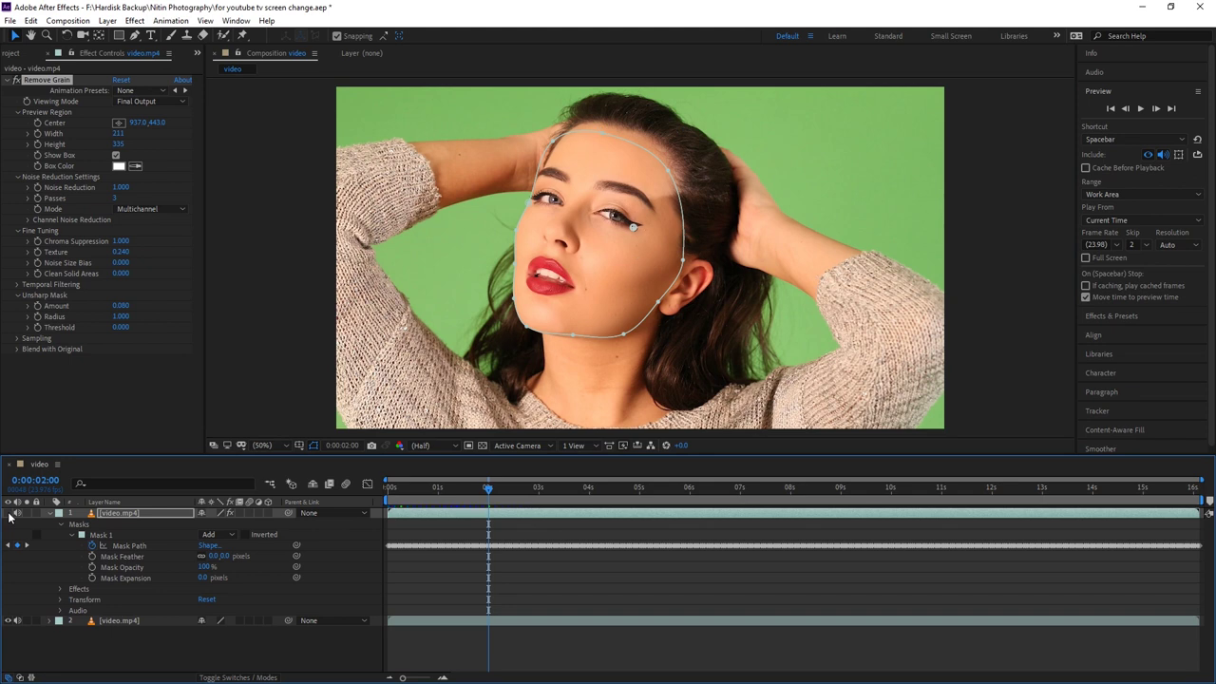
pyautogui.click(262, 445)
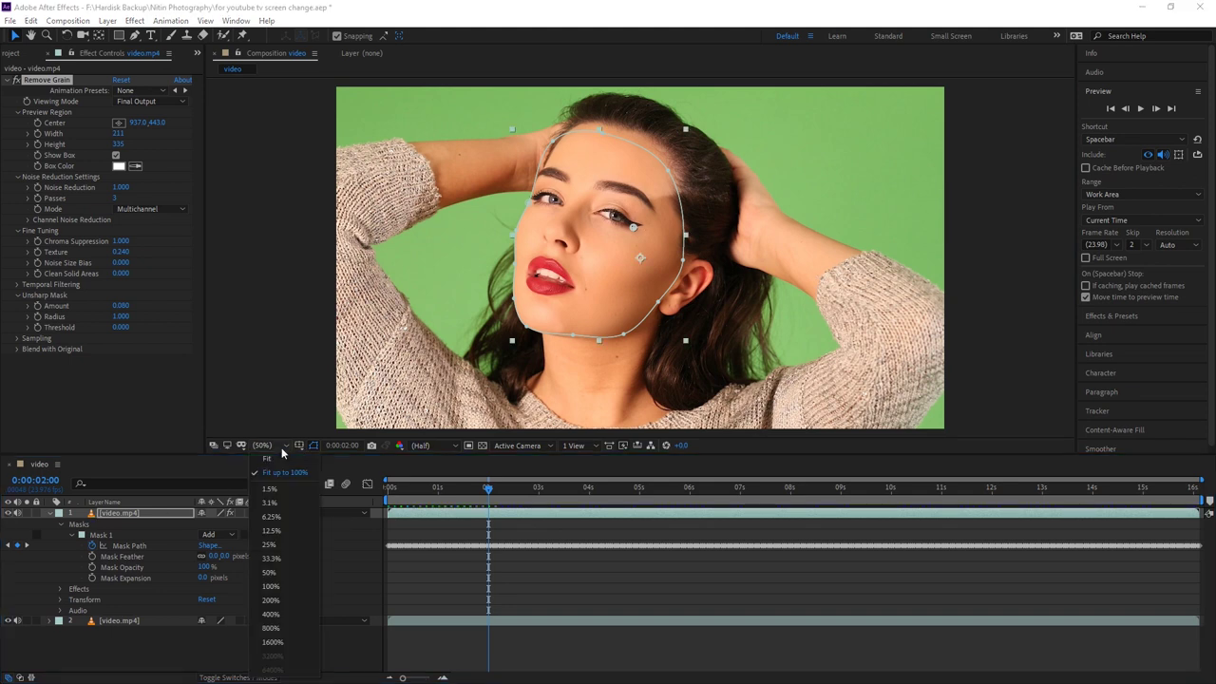
pyautogui.click(271, 600)
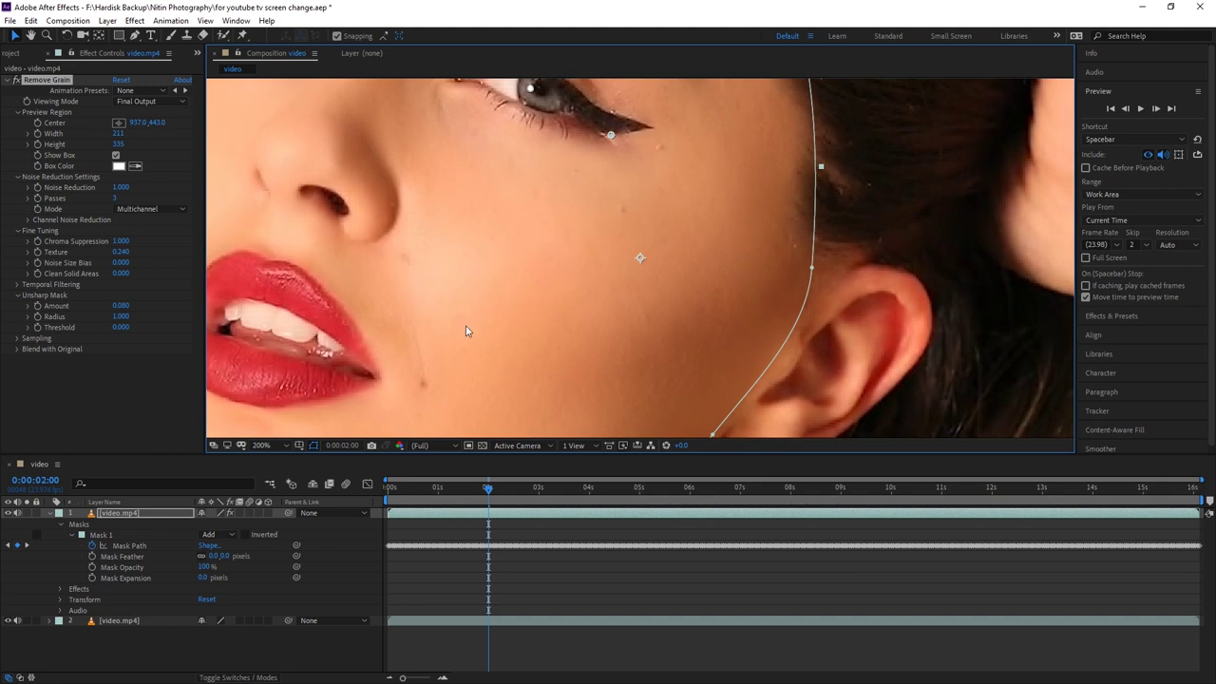
pyautogui.click(8, 514)
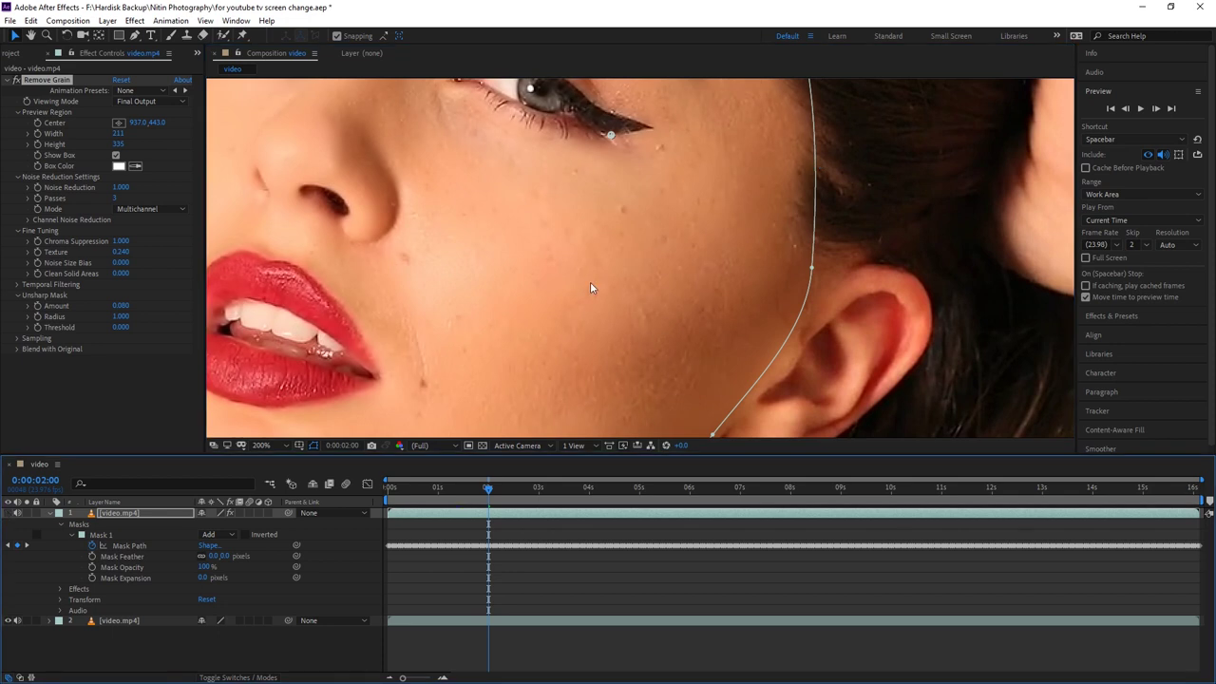
pyautogui.moveTo(590, 281); pyautogui.dragTo(655, 243)
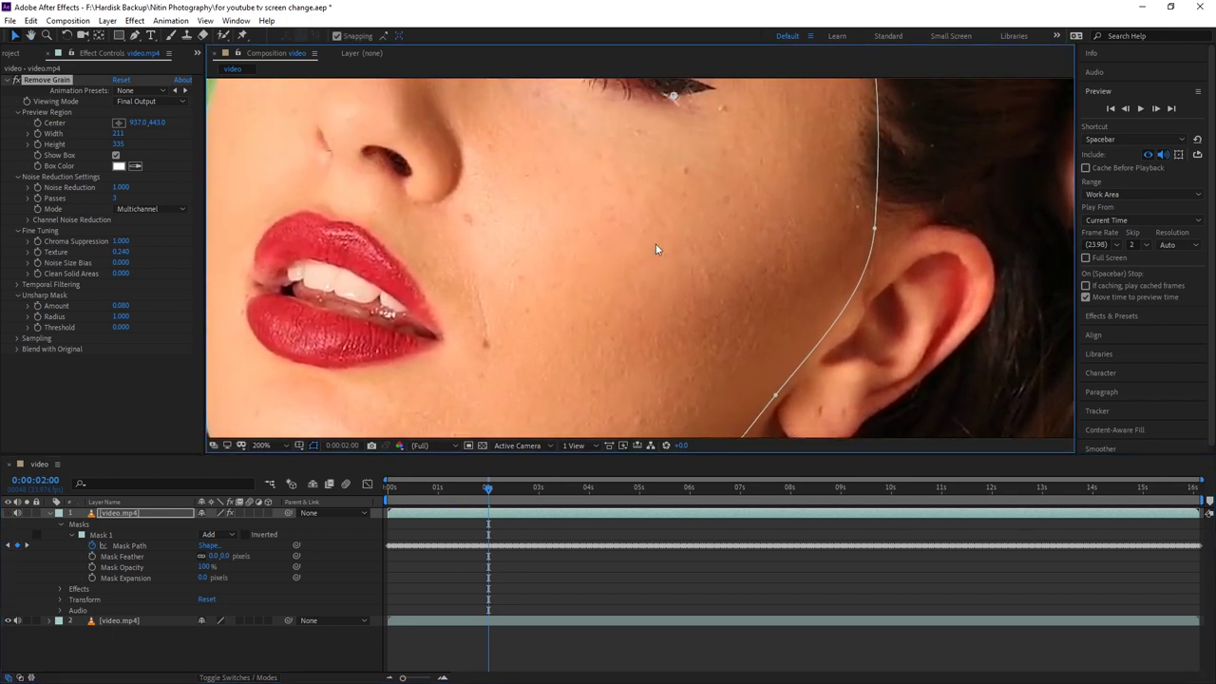
pyautogui.scroll(-2, 656, 247)
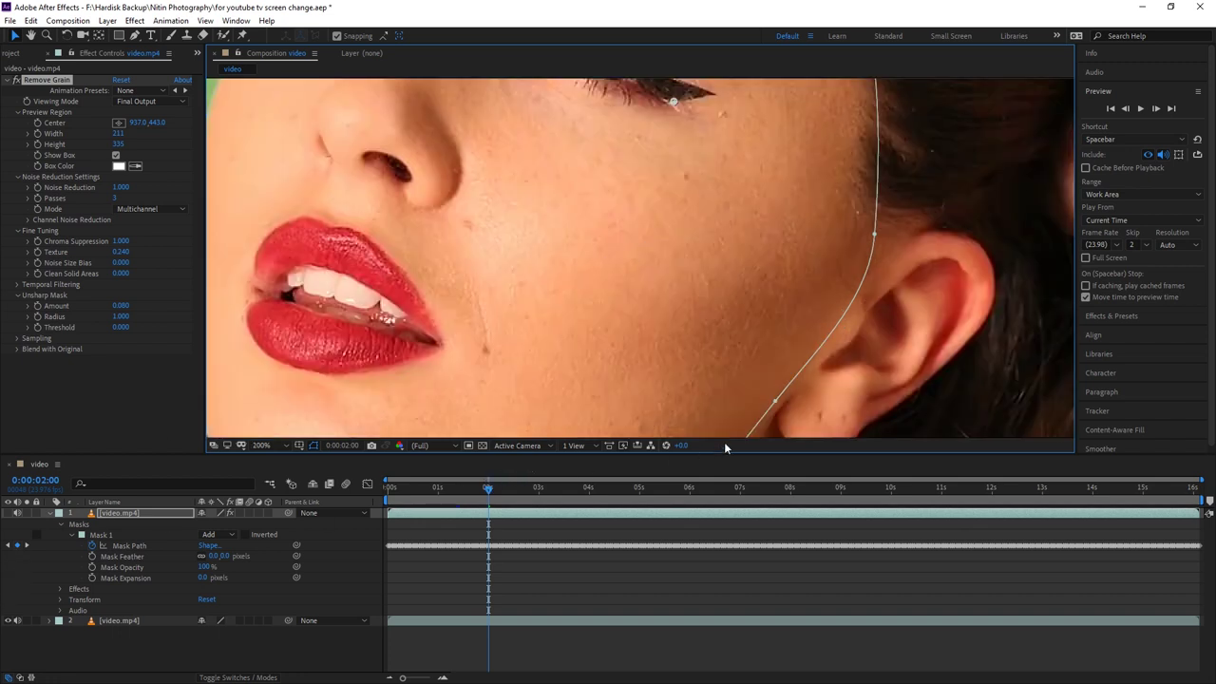
pyautogui.moveTo(746, 454); pyautogui.dragTo(772, 566)
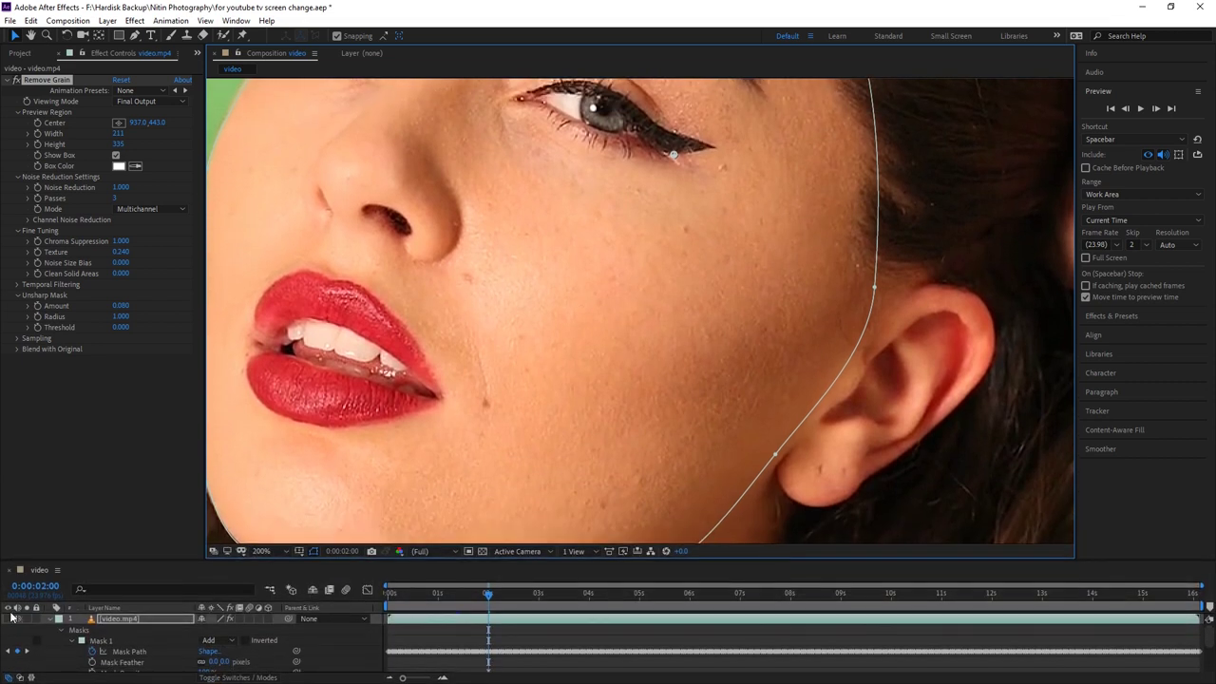
pyautogui.click(6, 621)
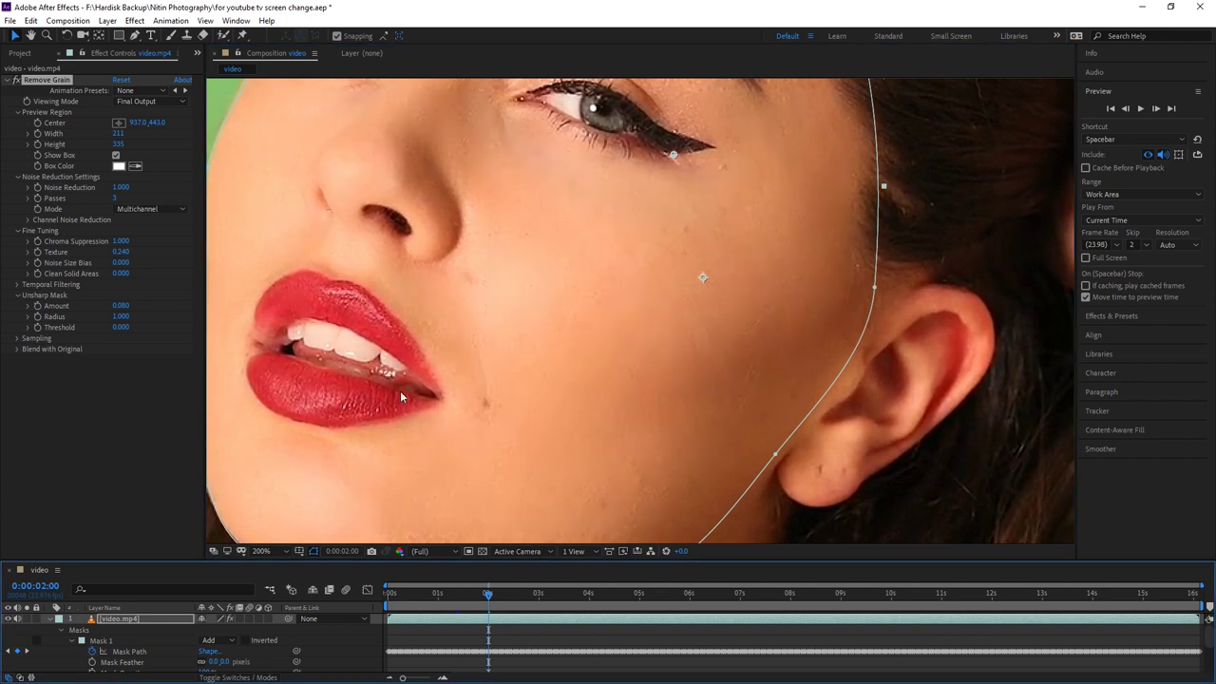
pyautogui.click(262, 551)
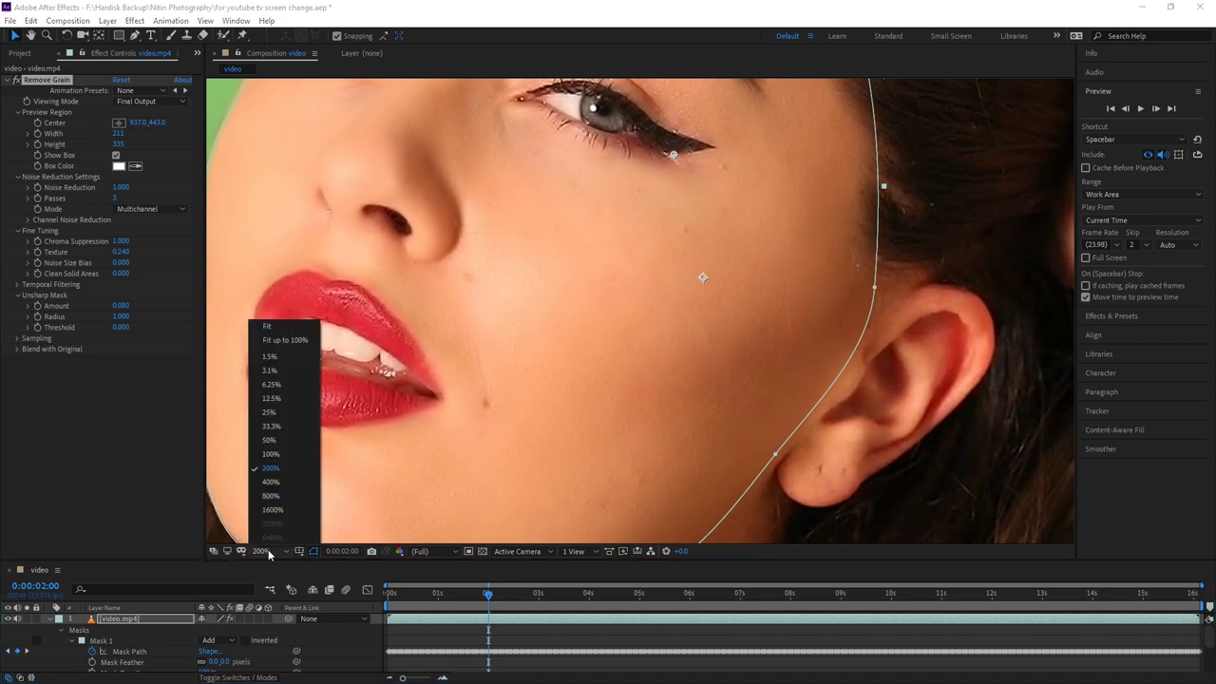
pyautogui.click(302, 341)
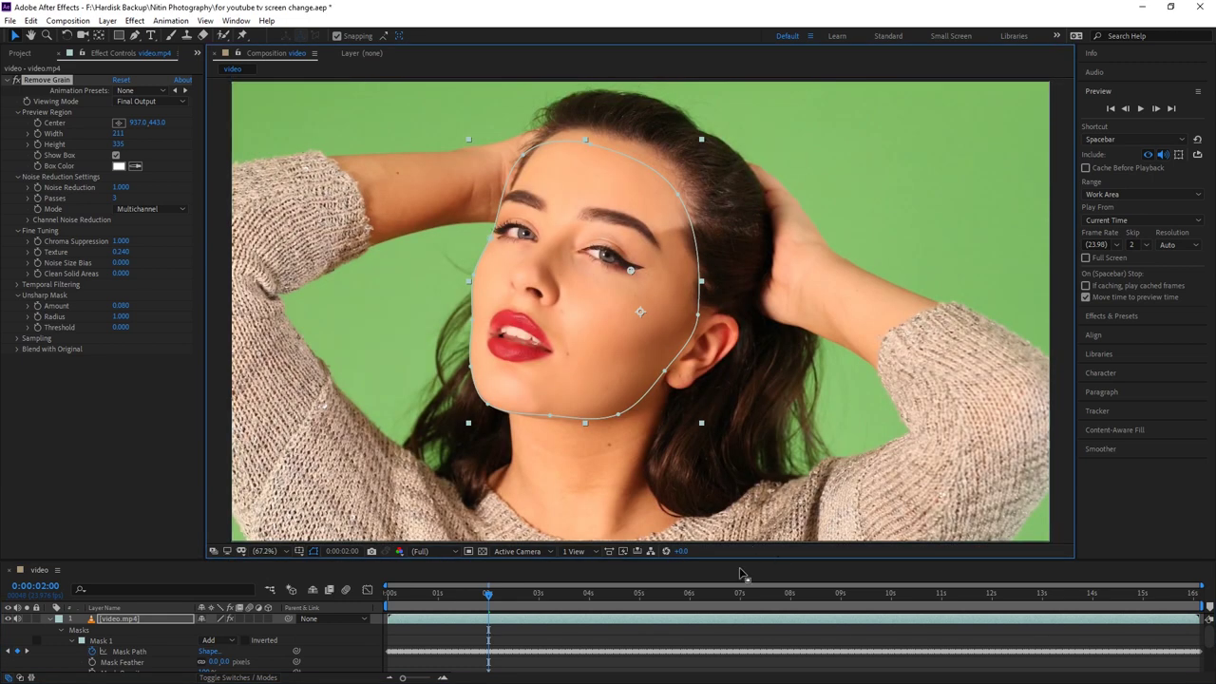
# Enlarge the timeline area, rewind to 0:00:00:00 and play back the smoothed-face video
pyautogui.moveTo(753, 561); pyautogui.dragTo(738, 463)
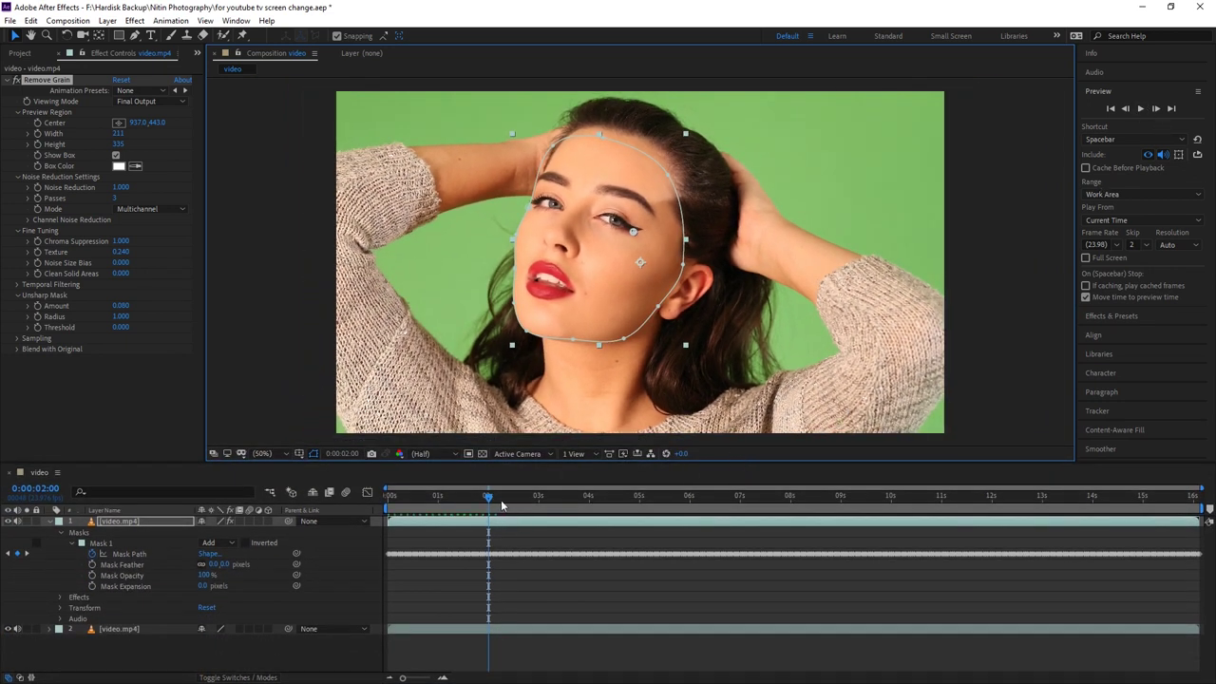
pyautogui.moveTo(487, 497); pyautogui.dragTo(305, 474)
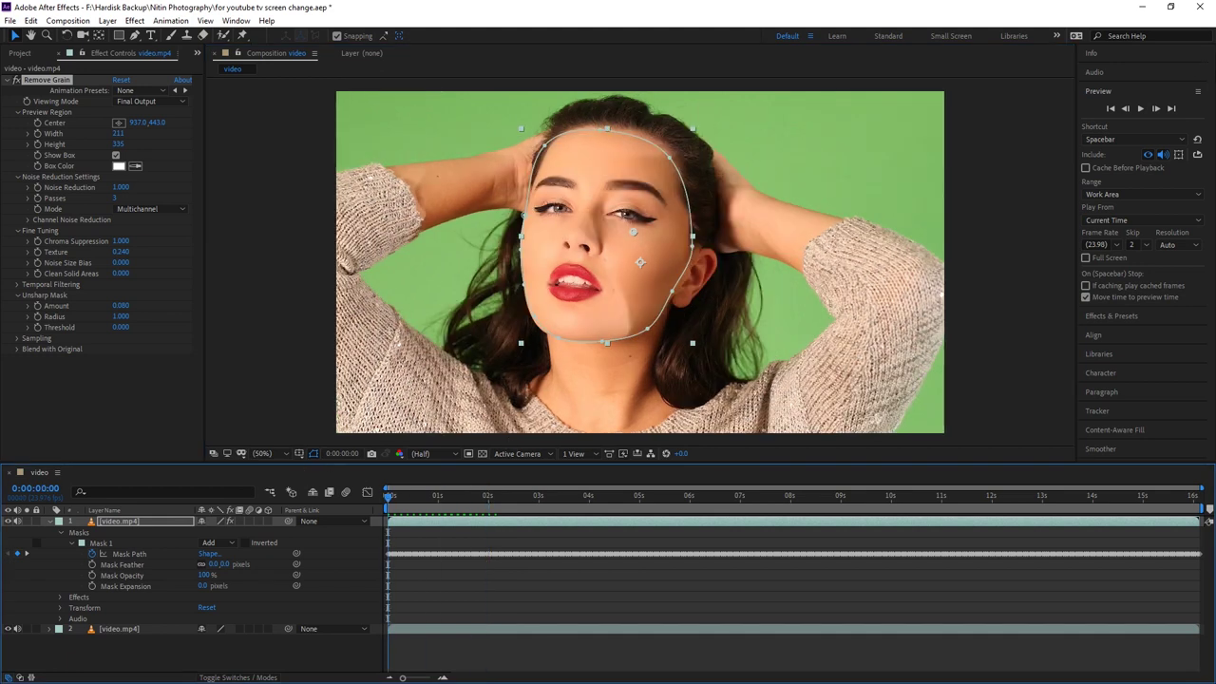
pyautogui.click(1143, 108)
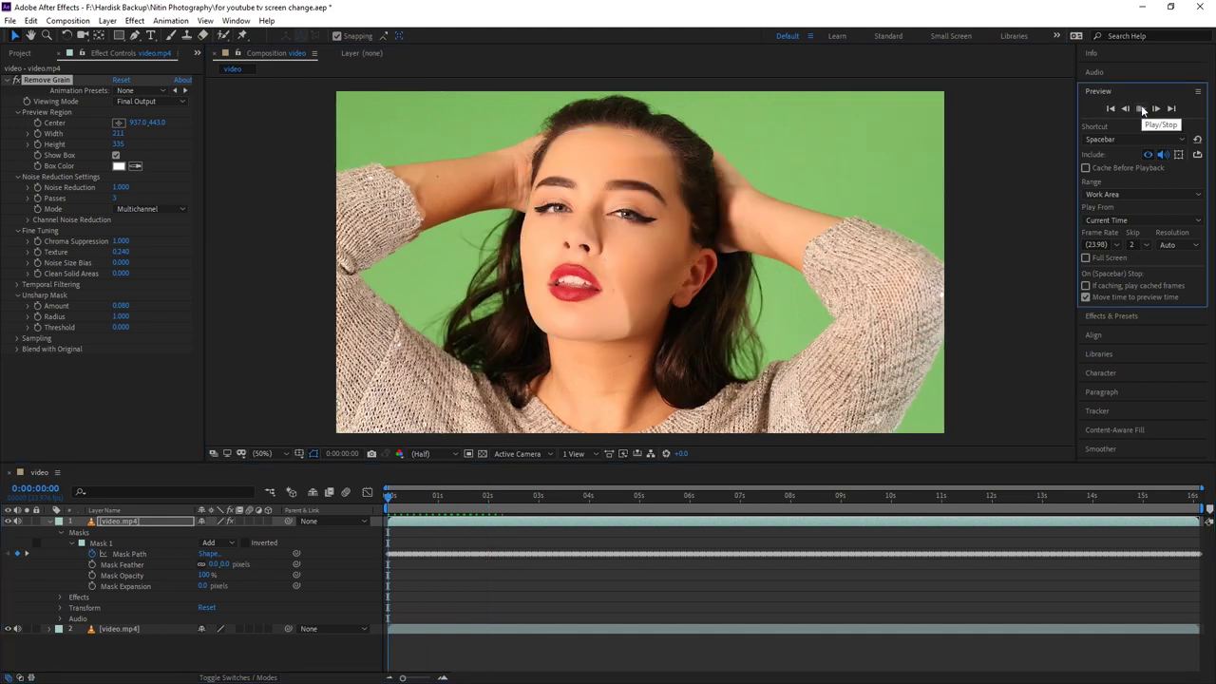